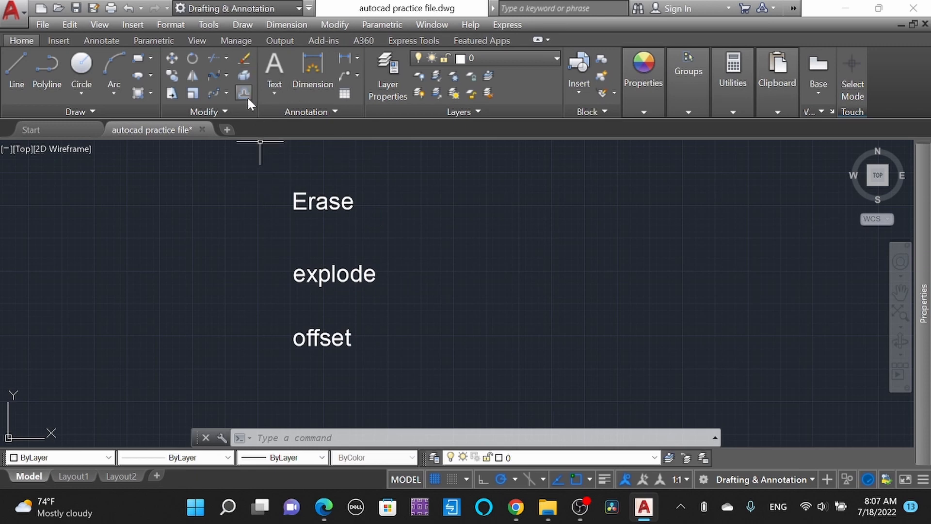
Draw a short horizontal line beside the "Erase" label.
scroll(369, 213, "down", 1)
scroll(364, 234, "up", 1)
type("l")
key("Return")
left_click(387, 213)
left_click(455, 214)
key("Escape")
Copy the horizontal line to five scattered positions beyond the original.
left_click_drag(444, 224, 424, 183)
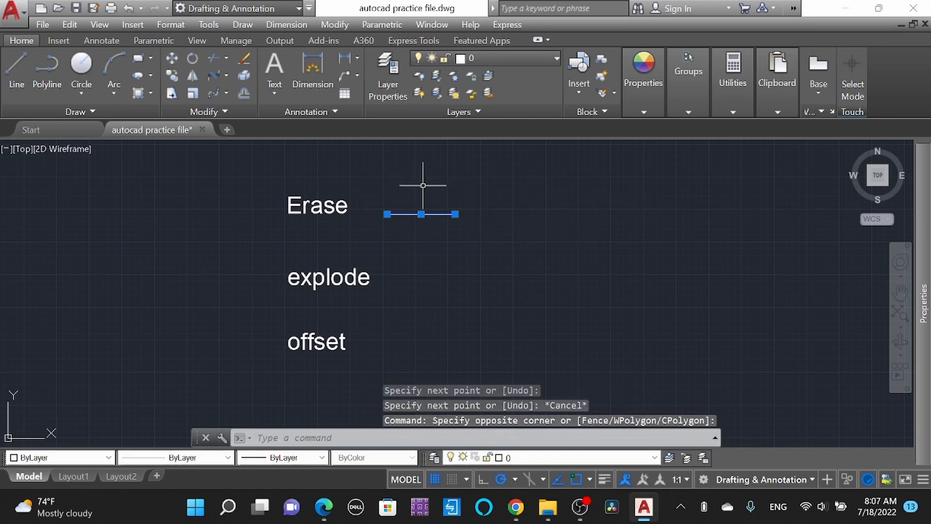
type("co")
key("Return")
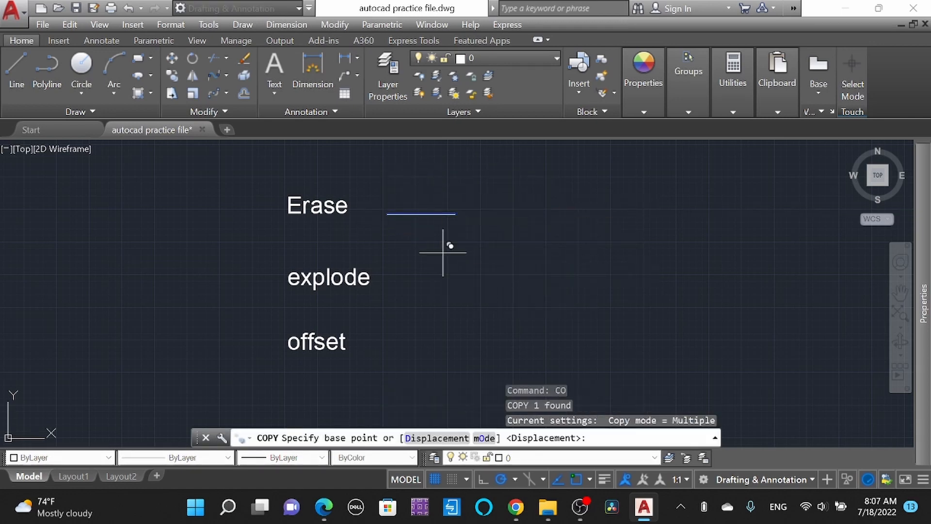
left_click(442, 252)
left_click(603, 222)
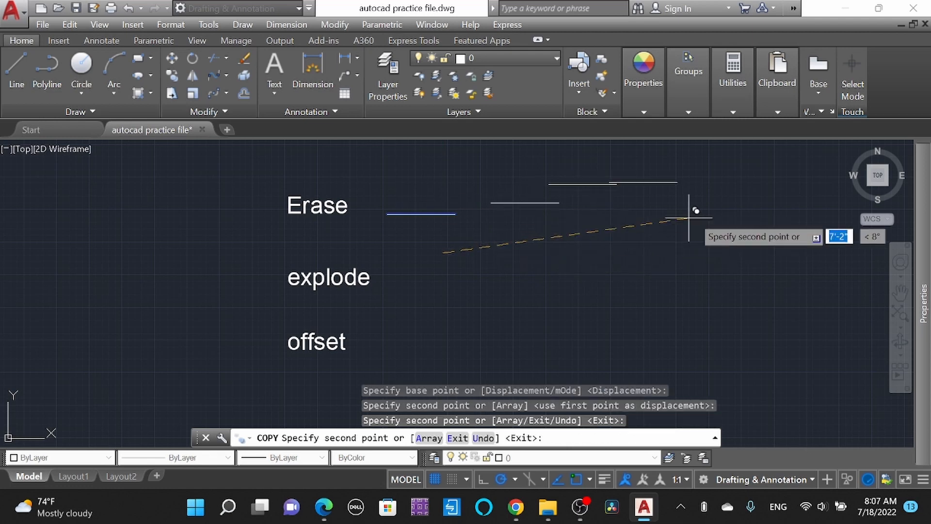
left_click(719, 216)
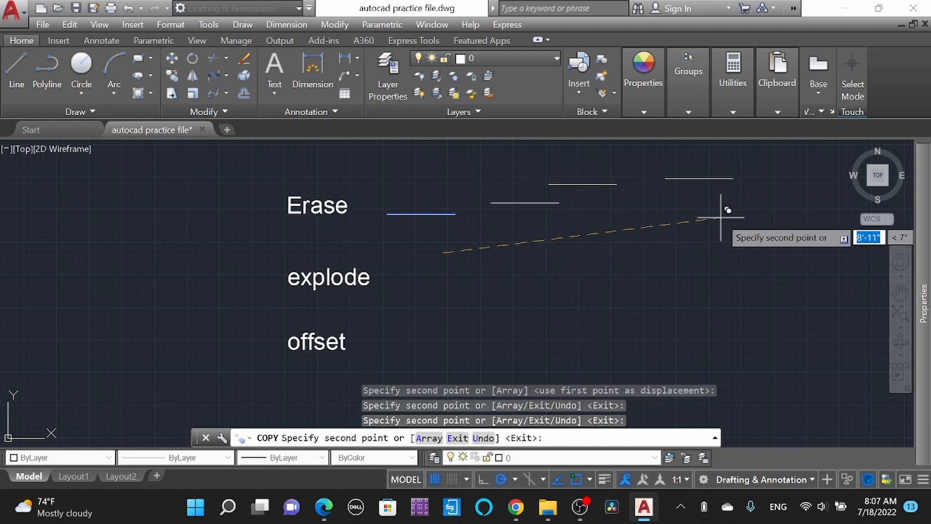
left_click(703, 251)
key("Escape")
Erase the original line beside the "Erase" label and its nearest copy.
left_click_drag(478, 239, 426, 197)
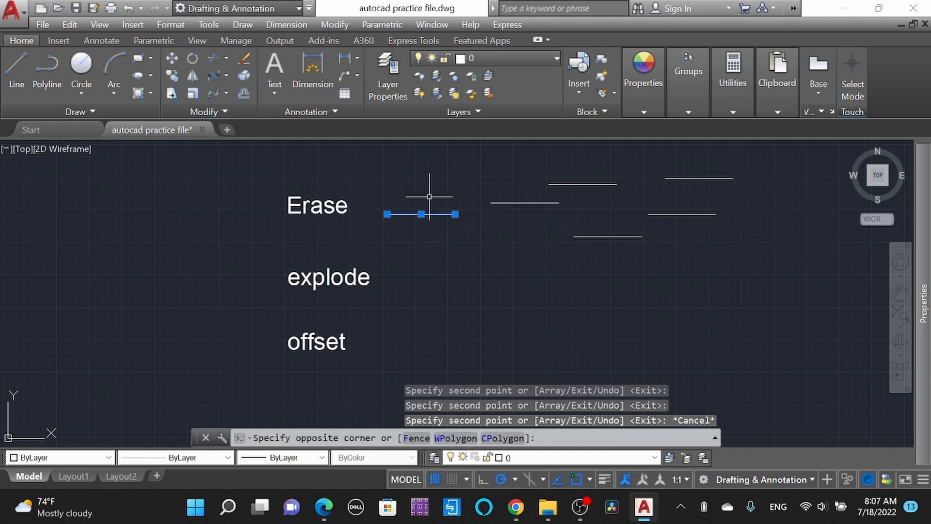
left_click(246, 76)
left_click_drag(582, 207, 534, 196)
left_click(245, 73)
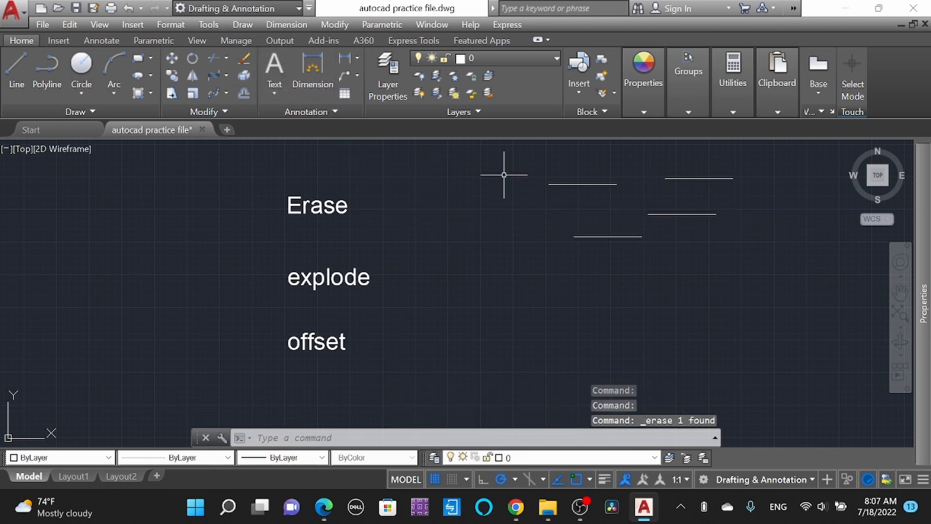
Delete the remaining line copies one at a time.
left_click(580, 199)
left_click(564, 175)
key("Delete")
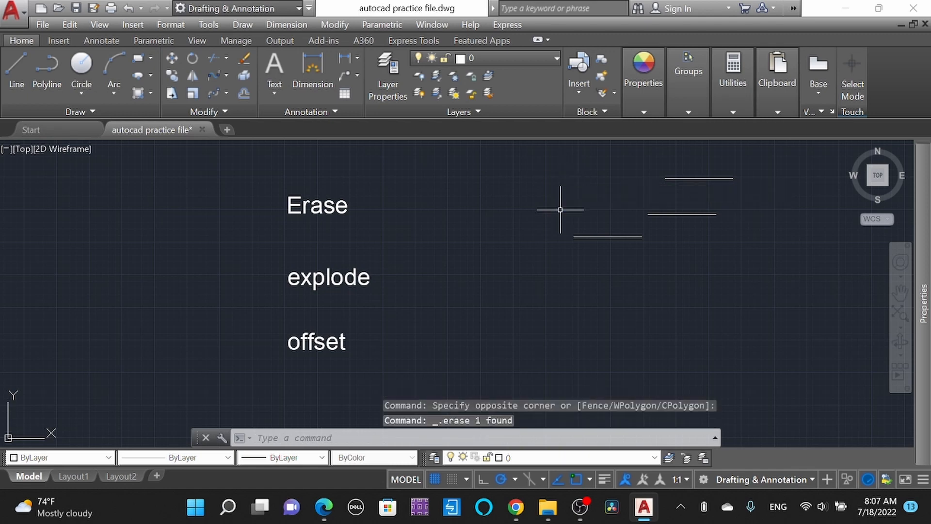
left_click(698, 230)
left_click(683, 210)
key("Delete")
left_click(712, 191)
left_click(695, 172)
key("Delete")
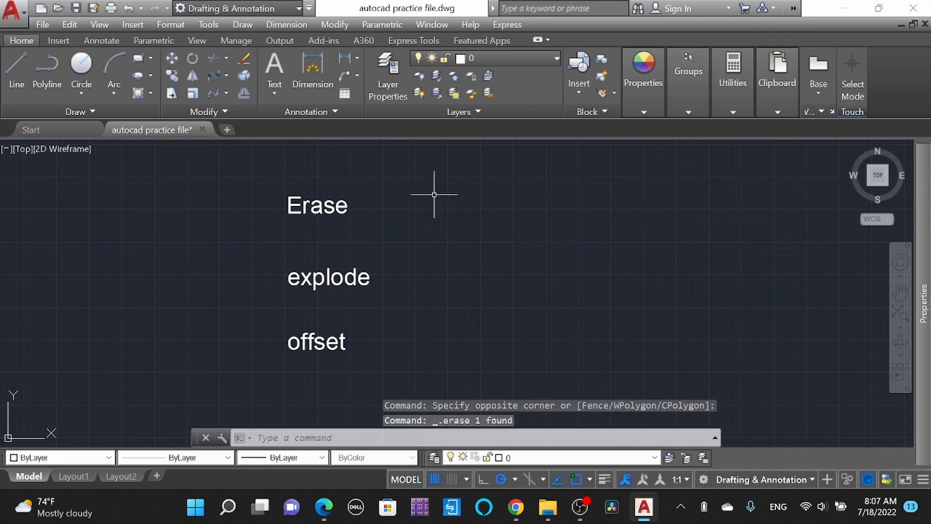
Draw a small rectangle of about 10 by 8 inches beside the "Erase" label.
type("rec")
key("Return")
left_click(399, 179)
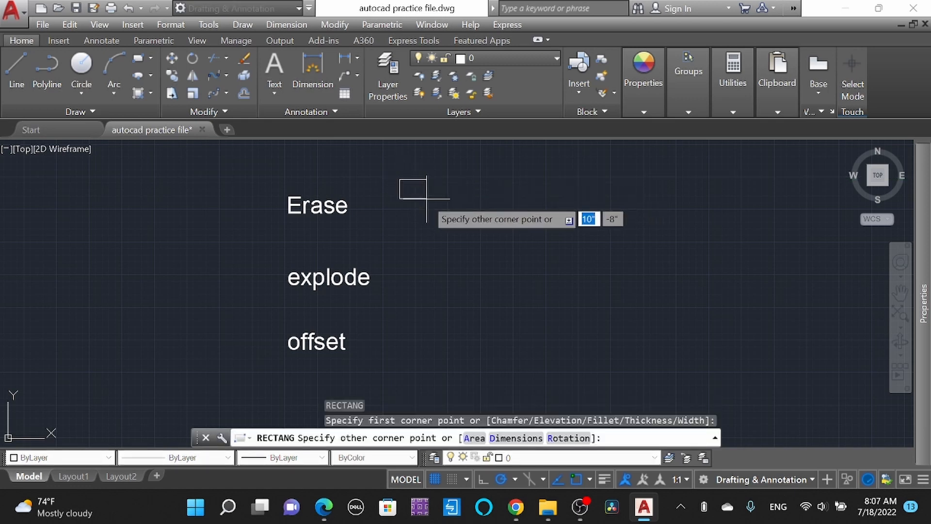
left_click(428, 201)
key("Escape")
Copy the rectangle four times in a horizontal row level with the original.
left_click(487, 236)
left_click(421, 182)
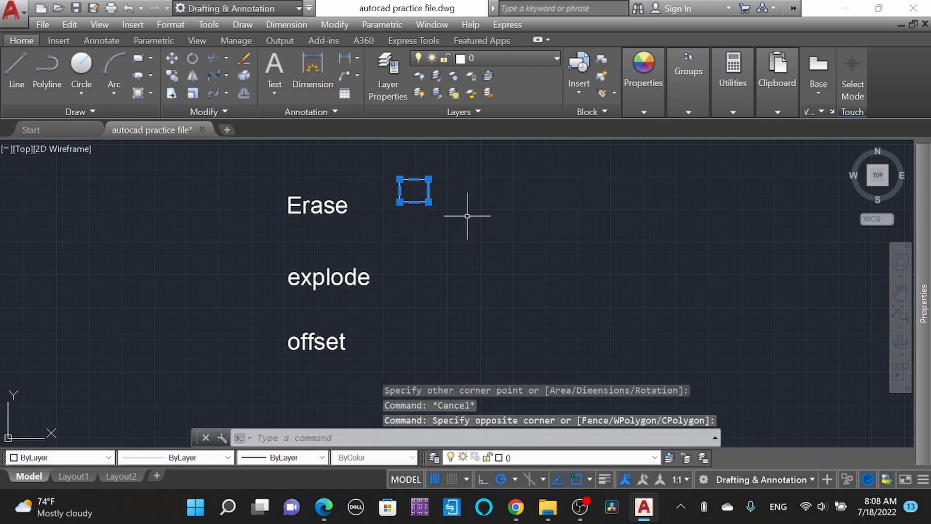
type("co")
key("Return")
left_click(424, 237)
left_click(488, 237)
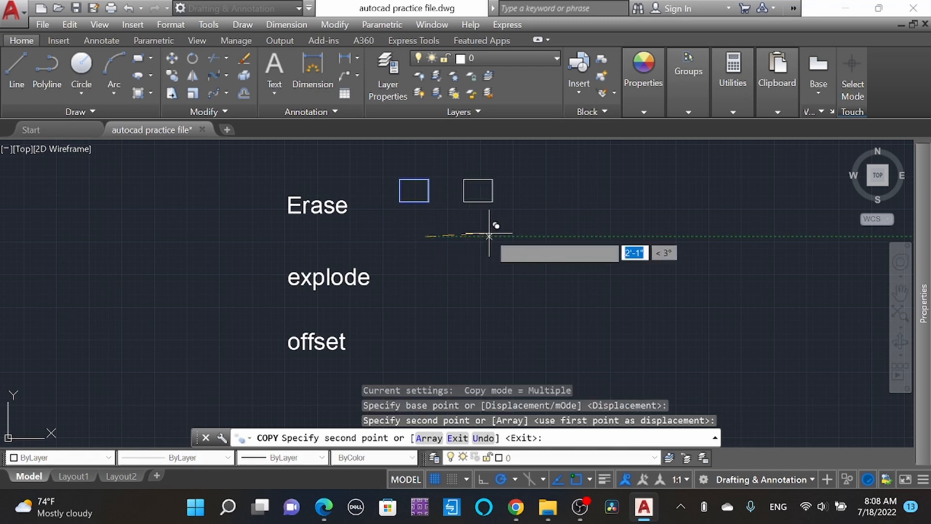
left_click(574, 237)
left_click(718, 236)
key("Escape")
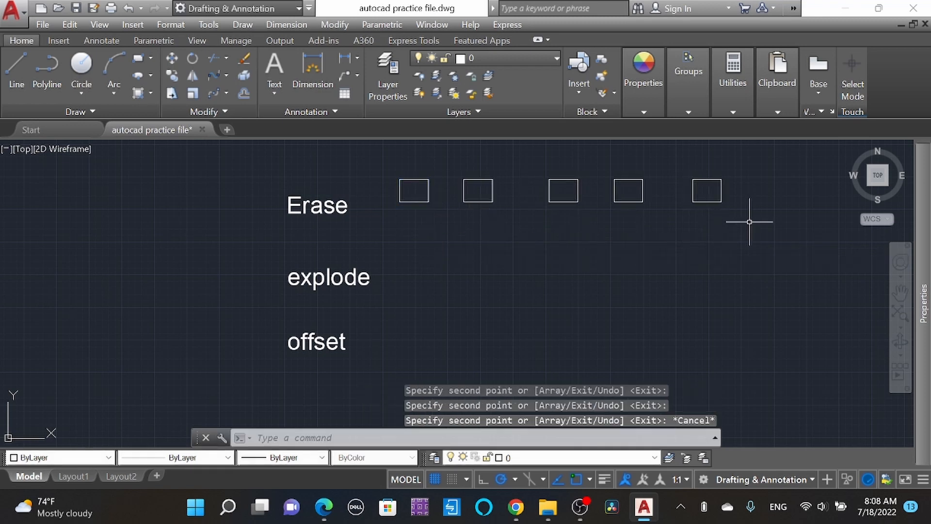
Delete the four copied rectangles in the row and undo the deletion.
left_click(761, 217)
left_click(463, 183)
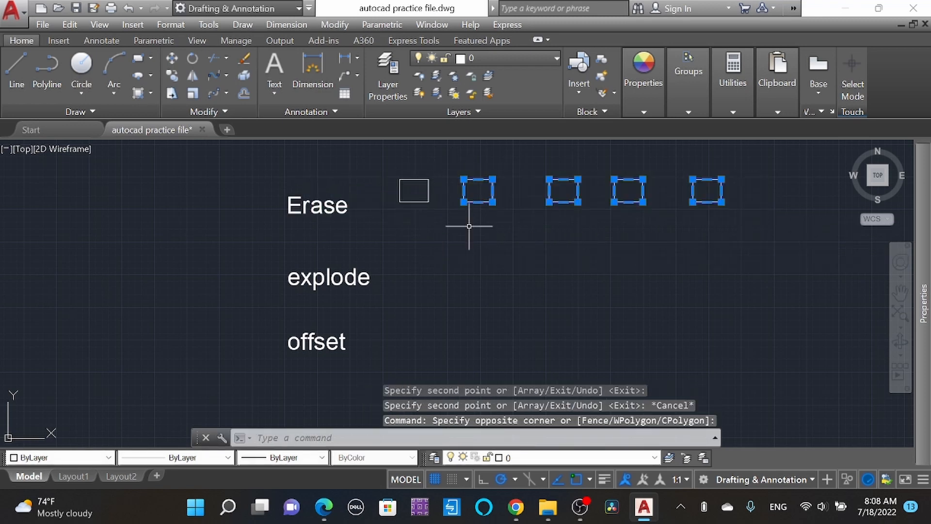
key("Delete")
key("ctrl+z")
Erase the four copied rectangles in the row, keeping the original.
left_click(779, 255)
left_click(483, 161)
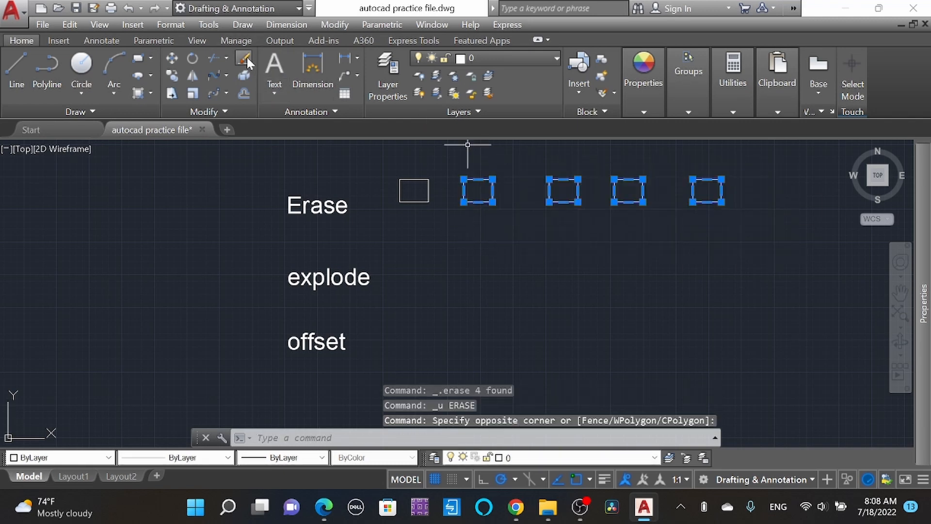
key("Delete")
Copy the remaining rectangle to five scattered positions around the "Erase" row.
left_click(446, 209)
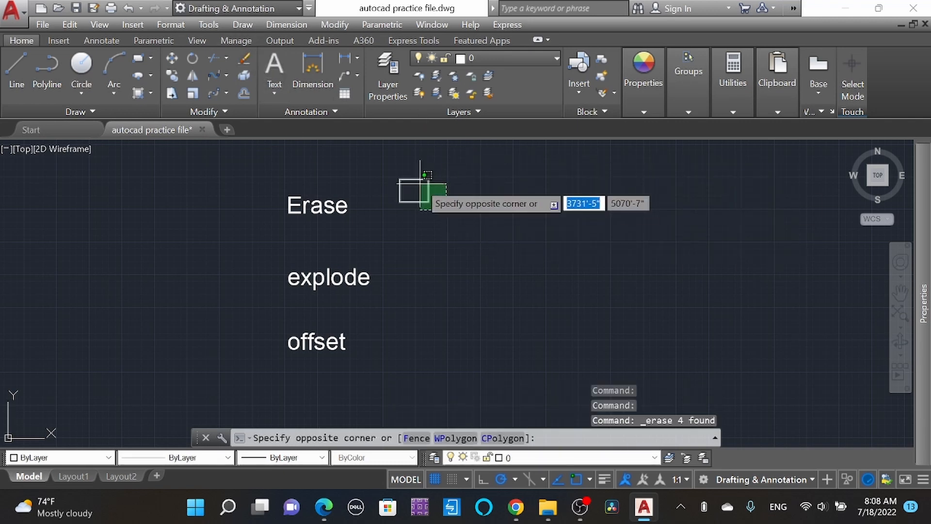
left_click(419, 167)
type("c")
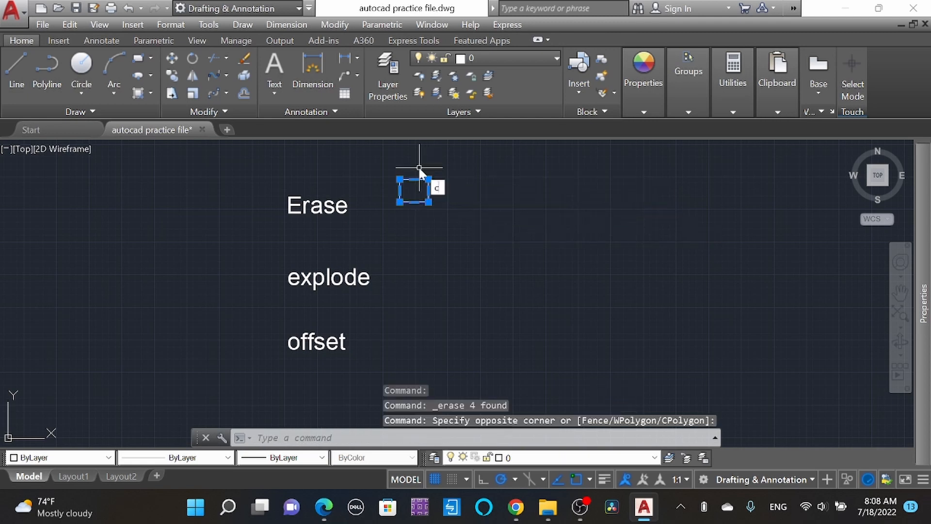
type("o")
key("Return")
left_click(442, 245)
left_click(487, 226)
left_click(520, 233)
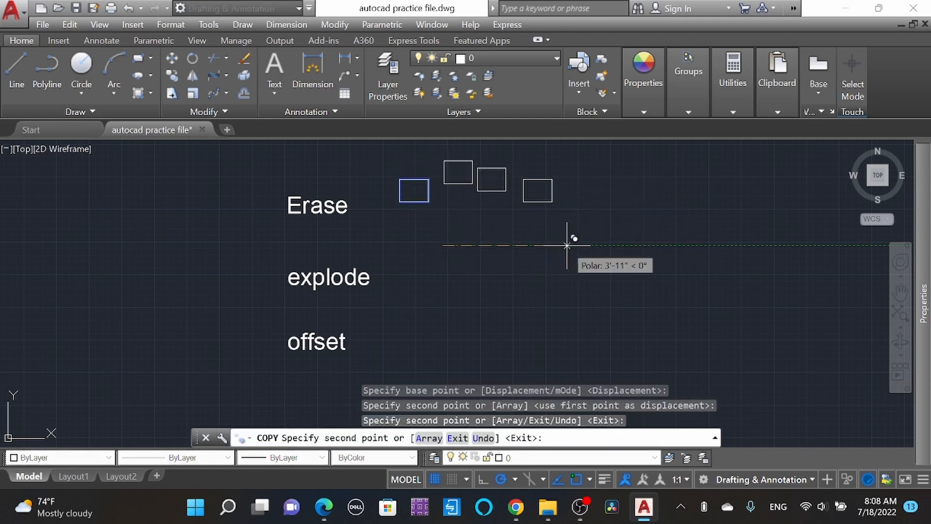
left_click(567, 245)
left_click(543, 274)
left_click(636, 263)
key("Escape")
left_click(651, 253)
left_click(521, 196)
mouse_move(524, 190)
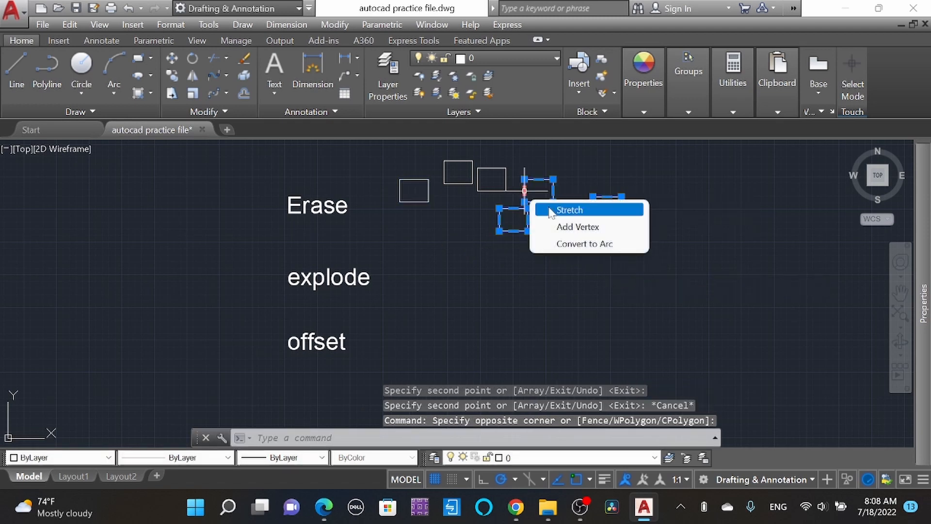
key("Escape")
type("E")
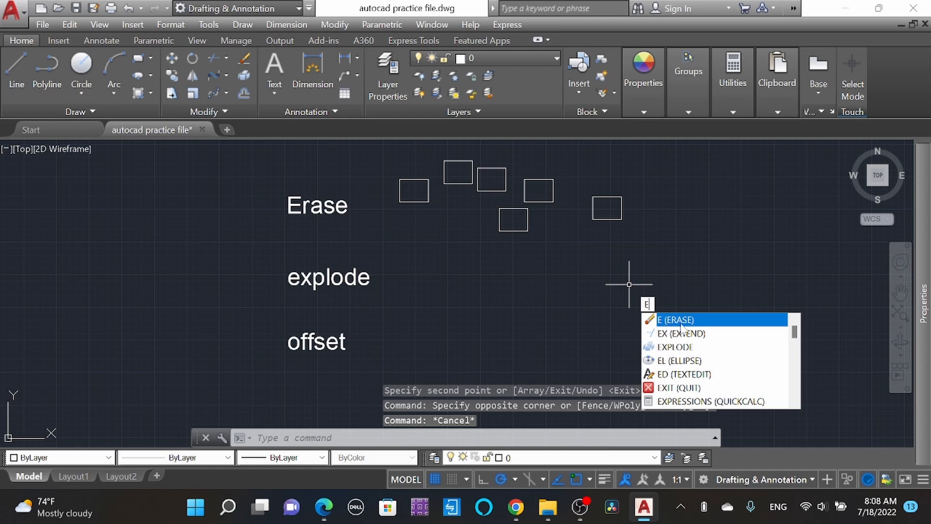
key("Escape")
Erase the five copied rectangles in two batches with the Erase command, the farthest three before the nearest two.
left_click(634, 260)
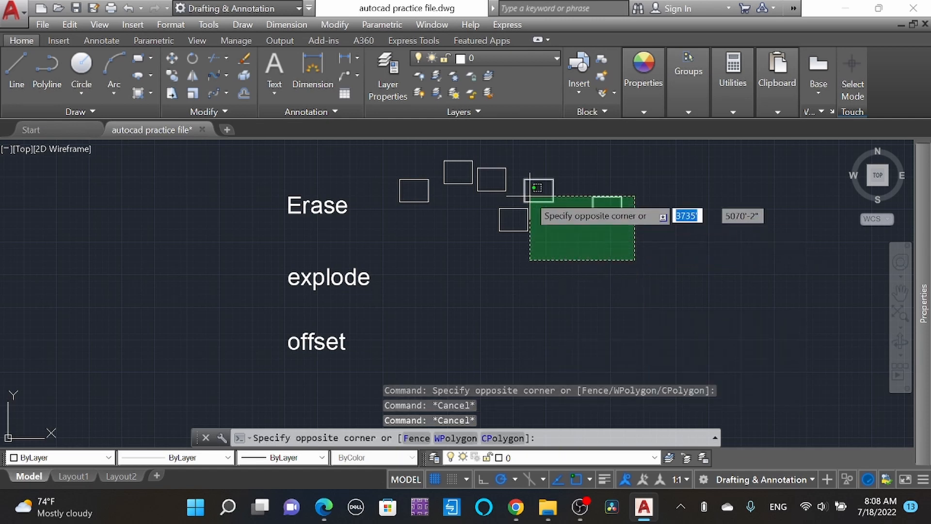
left_click(537, 188)
type("E")
key("Return")
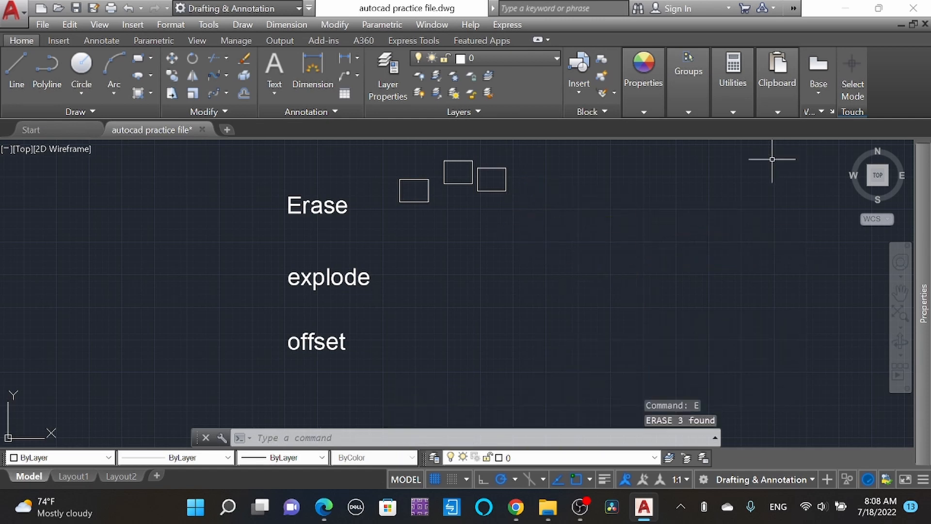
left_click(550, 233)
left_click(460, 172)
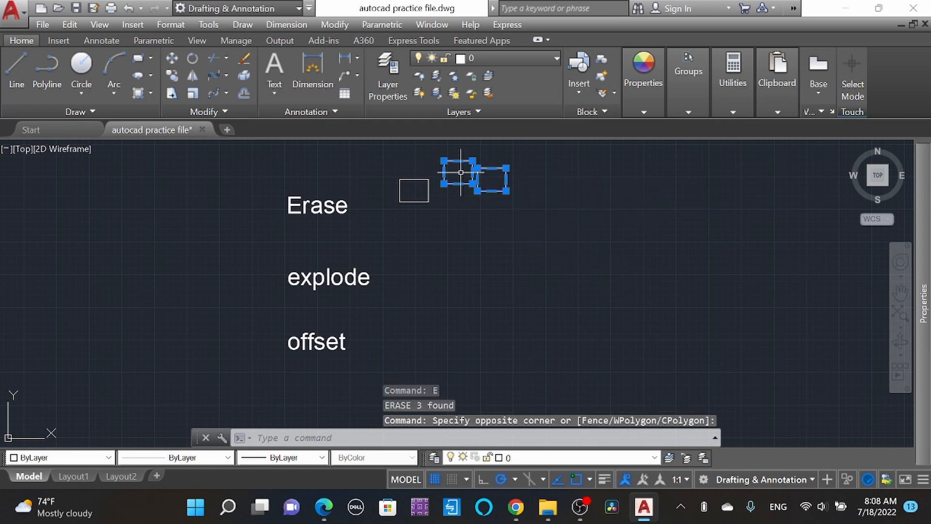
type("E")
key("Return")
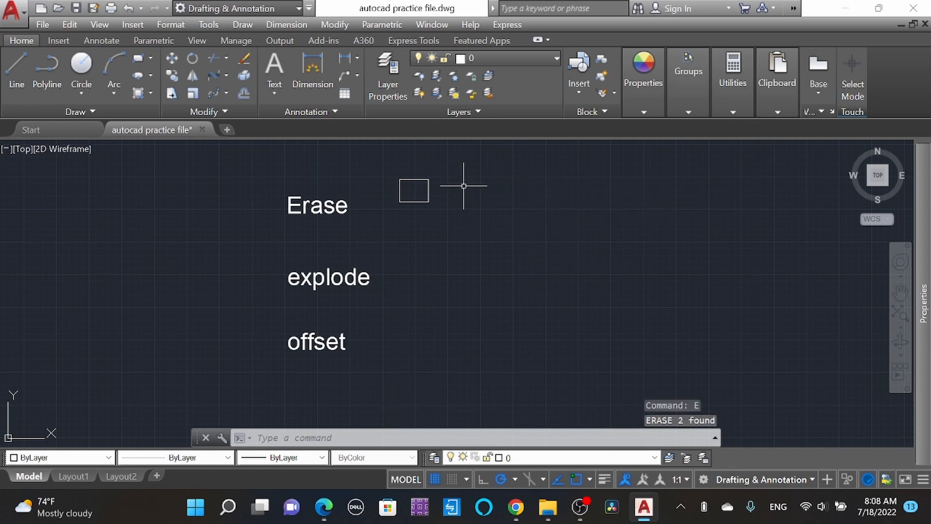
Undo both batch erasures so that all five rectangle copies are back in the drawing.
key("ctrl+z")
key("ctrl+z")
key("ctrl+z")
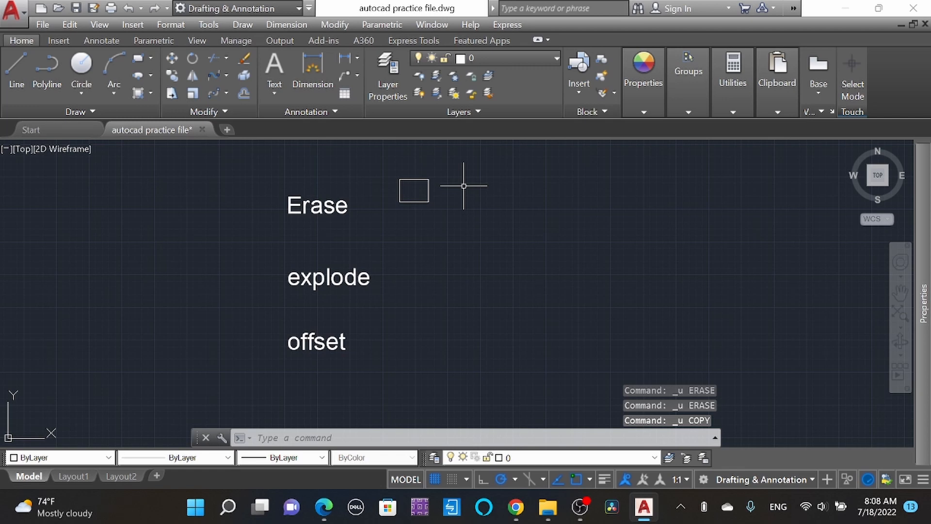
key("ctrl+y")
Erase the farthest rectangle copy and the next nearest one in the upper row, one at a time, with the Erase command.
left_click(648, 245)
left_click(604, 180)
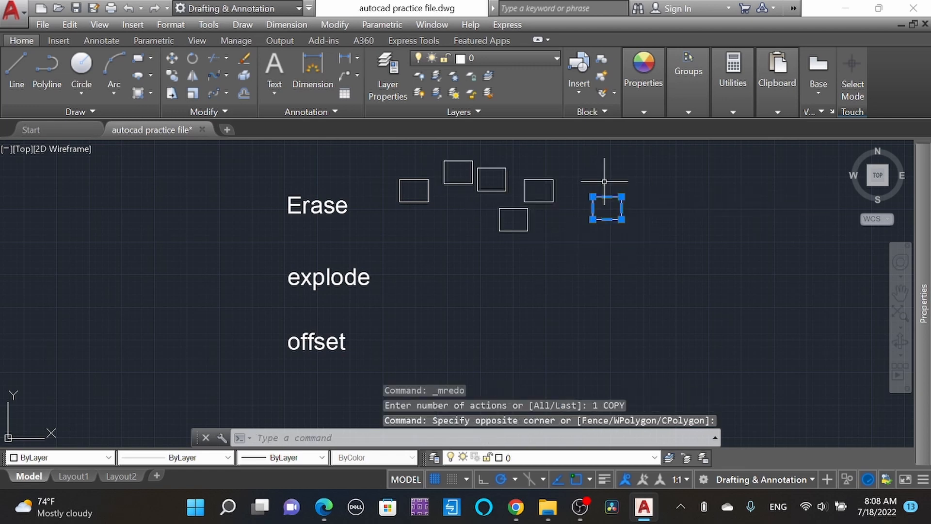
type("e")
key("Return")
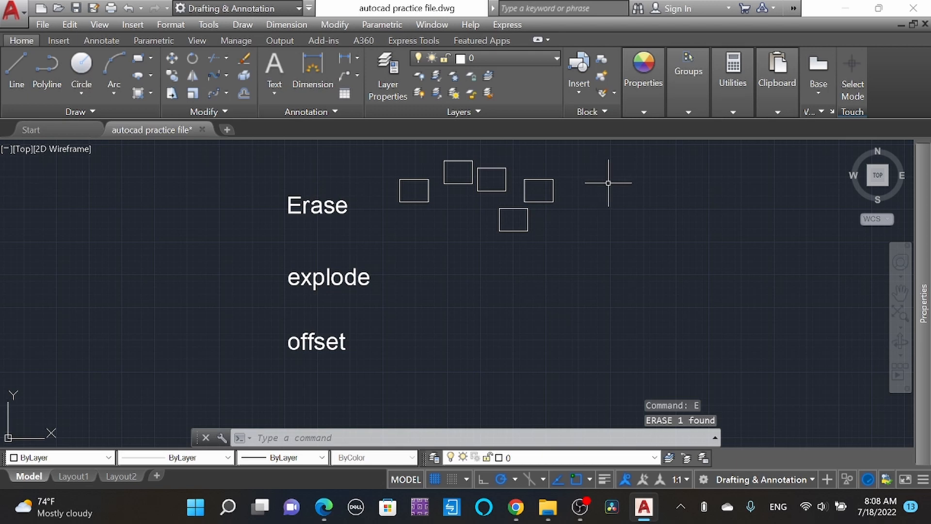
left_click(612, 203)
left_click(536, 178)
type("e")
key("Return")
Delete all four remaining rectangles beside the "Erase" label together.
scroll(553, 205, "down", 1)
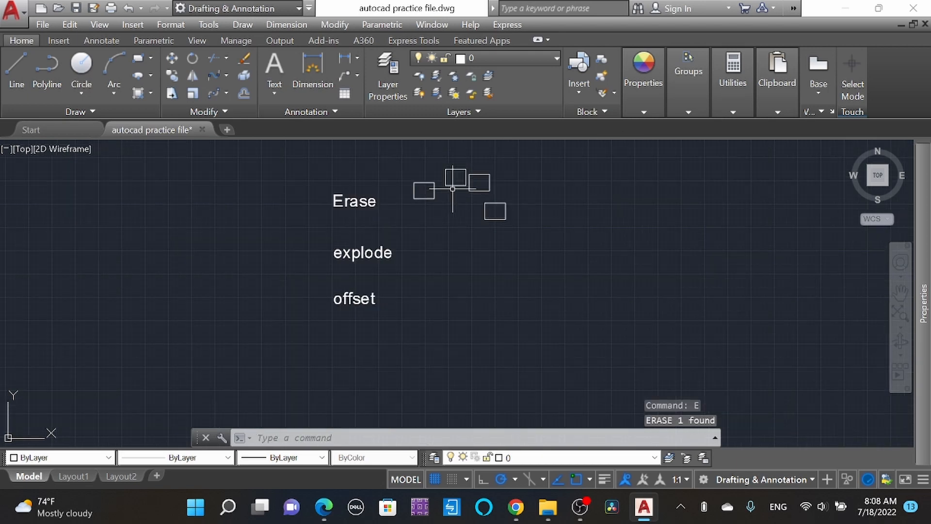
scroll(544, 213, "up", 2)
left_click(588, 235)
left_click(380, 168)
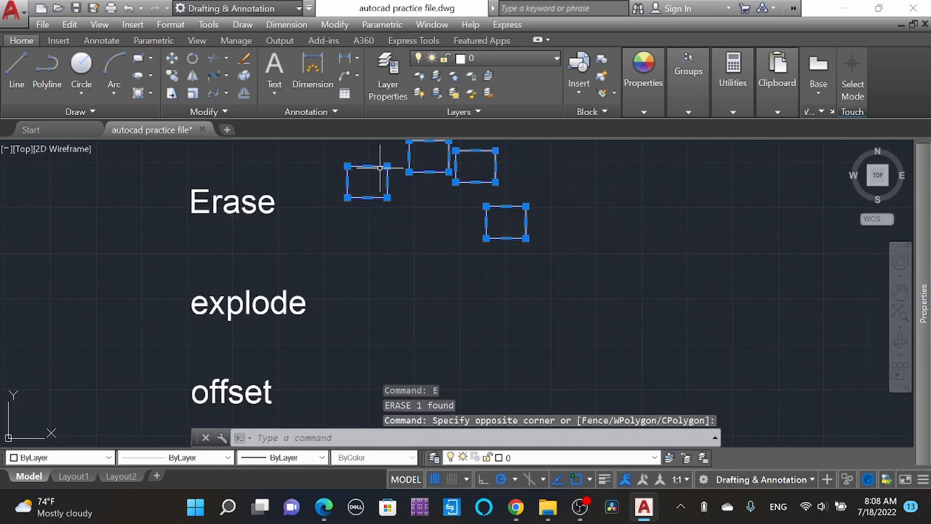
key("Delete")
scroll(383, 167, "down", 1)
scroll(386, 179, "down", 1)
scroll(339, 262, "up", 1)
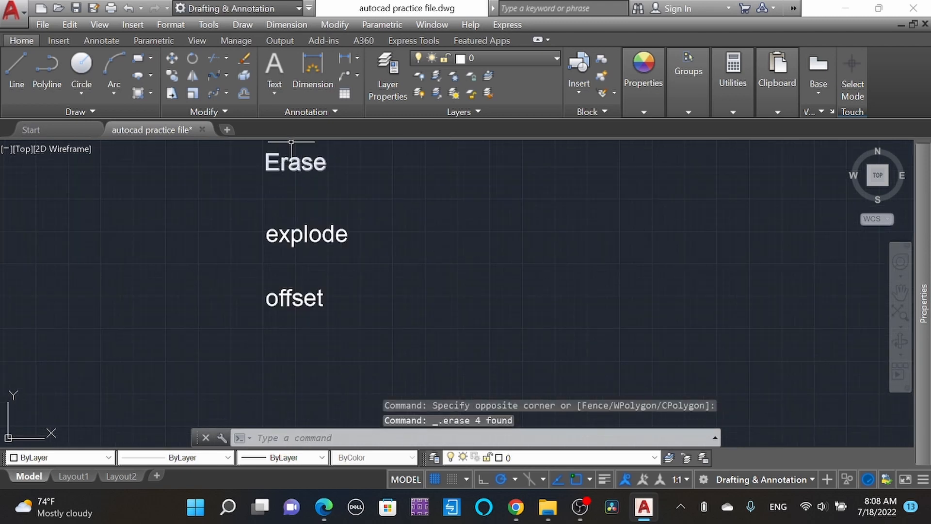
Draw a rectangle beside the "explode" label.
type("REC")
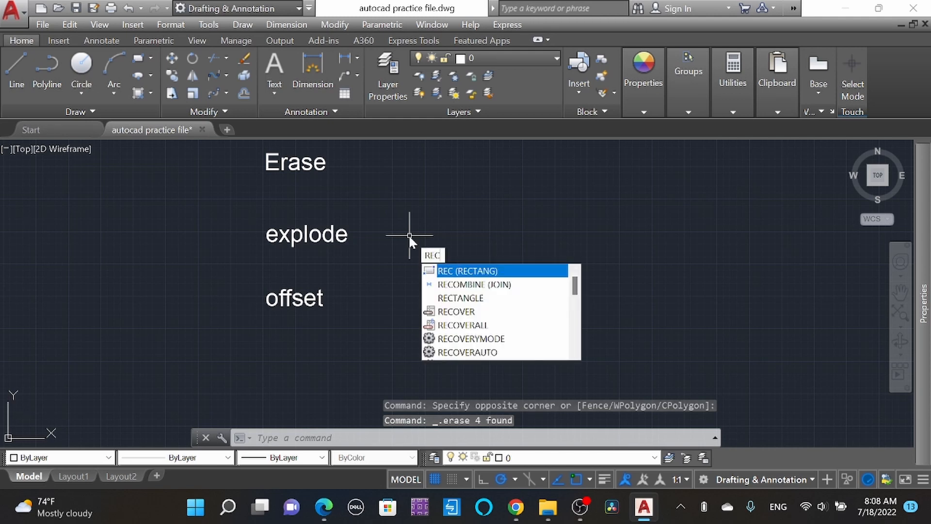
key("Return")
left_click(392, 209)
left_click(434, 241)
key("Escape")
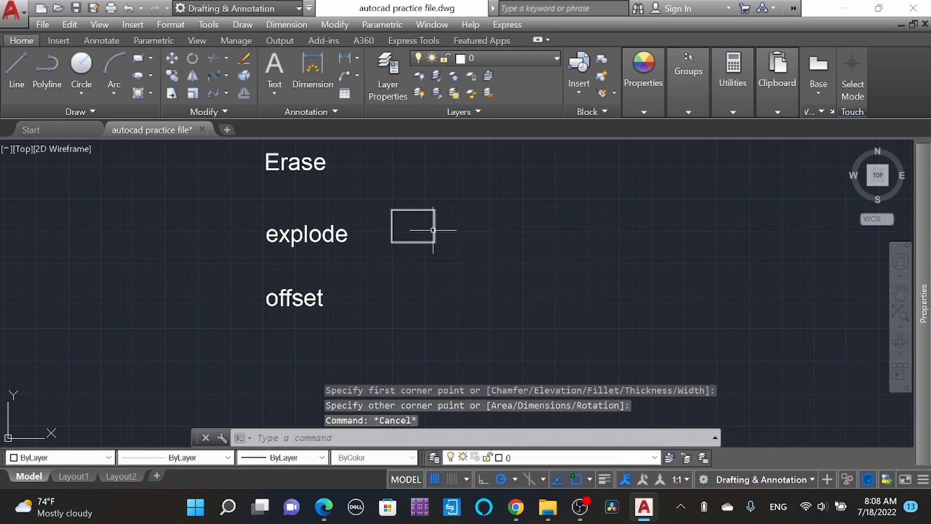
Explode the rectangle beside the "explode" label into separate lines.
left_click(434, 228)
scroll(449, 255, "up", 2)
scroll(447, 260, "down", 2)
scroll(447, 264, "up", 2)
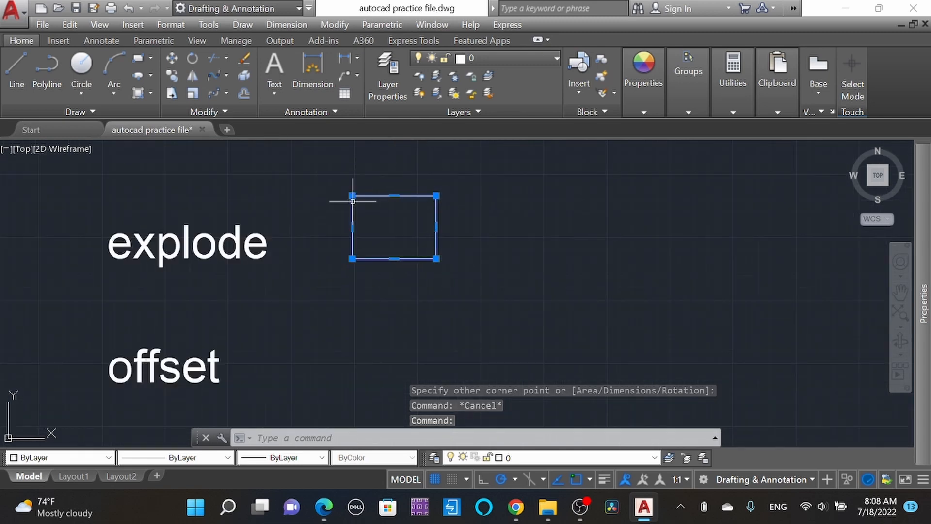
key("Escape")
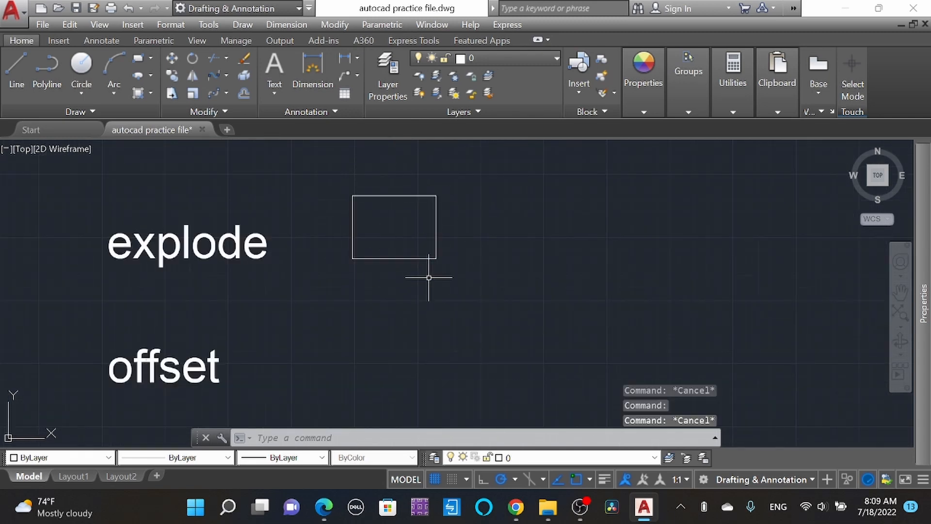
scroll(387, 251, "down", 2)
left_click(430, 261)
left_click(405, 238)
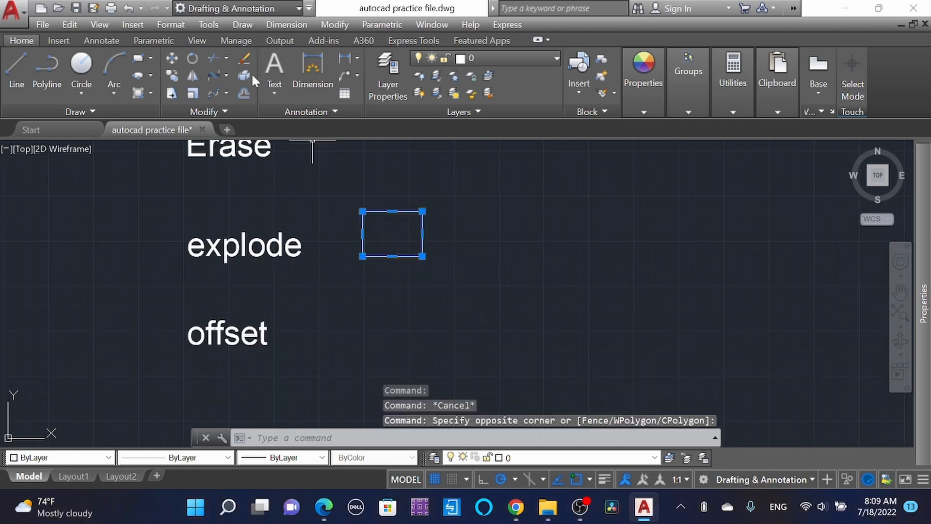
left_click(245, 75)
Select the sides of the exploded rectangle one at a time to check that they are separate lines.
left_click(422, 233)
key("Escape")
left_click(370, 255)
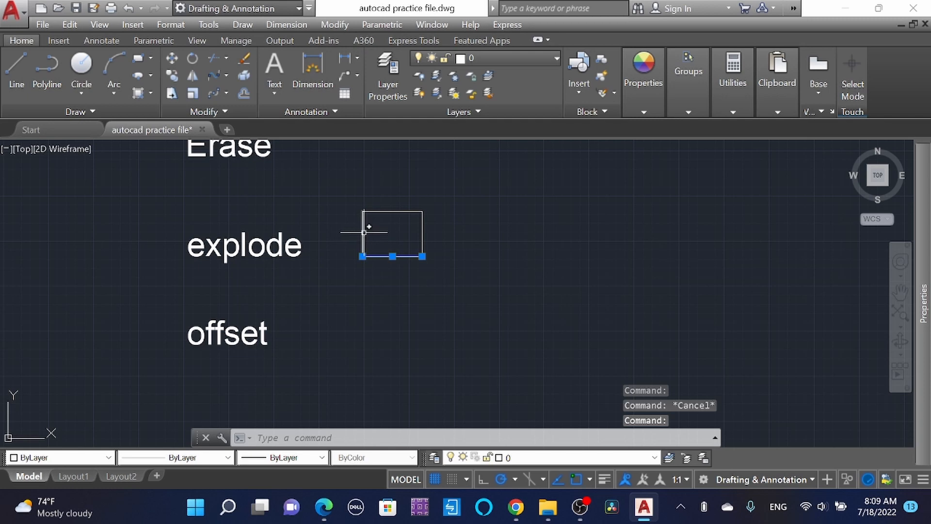
key("Escape")
left_click(406, 210)
key("Escape")
left_click(422, 232)
key("Escape")
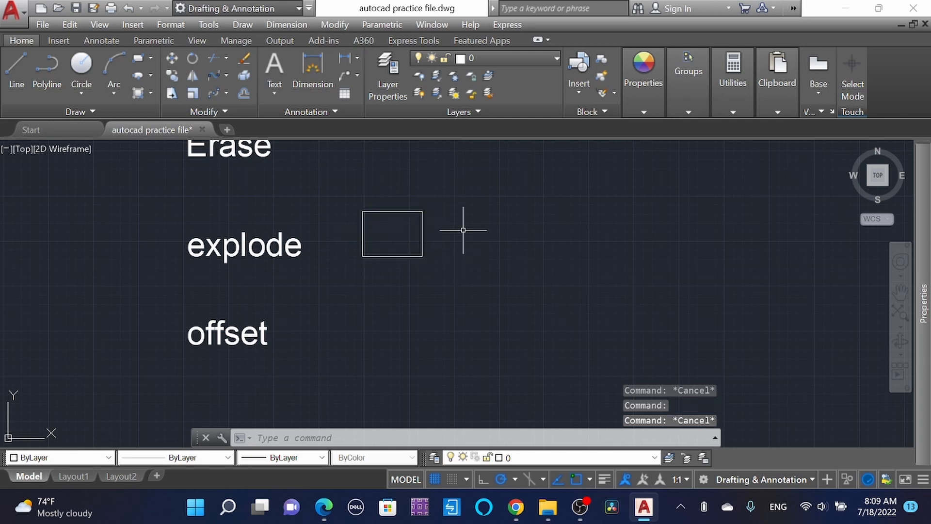
type("x")
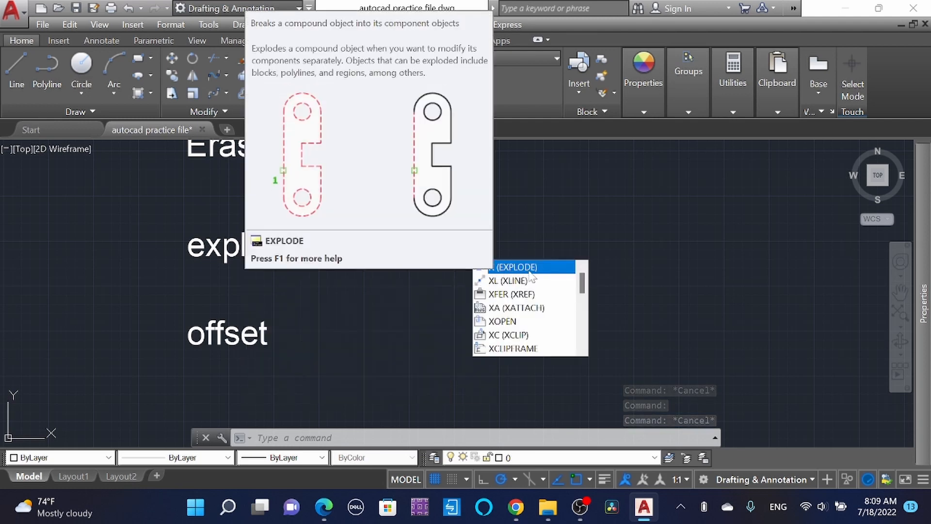
key("Return")
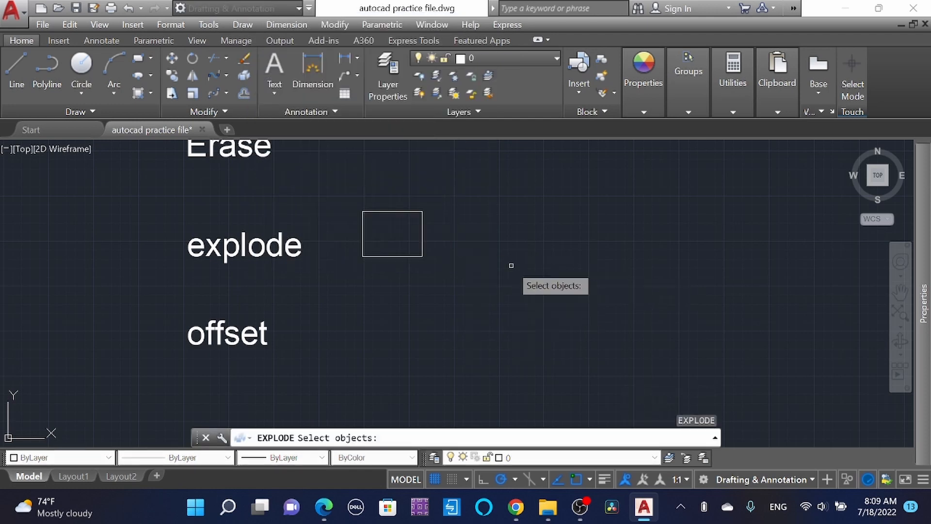
key("Escape")
Join the four lines beside the "explode" label into one polyline and select it to check.
left_click(441, 264)
left_click(349, 193)
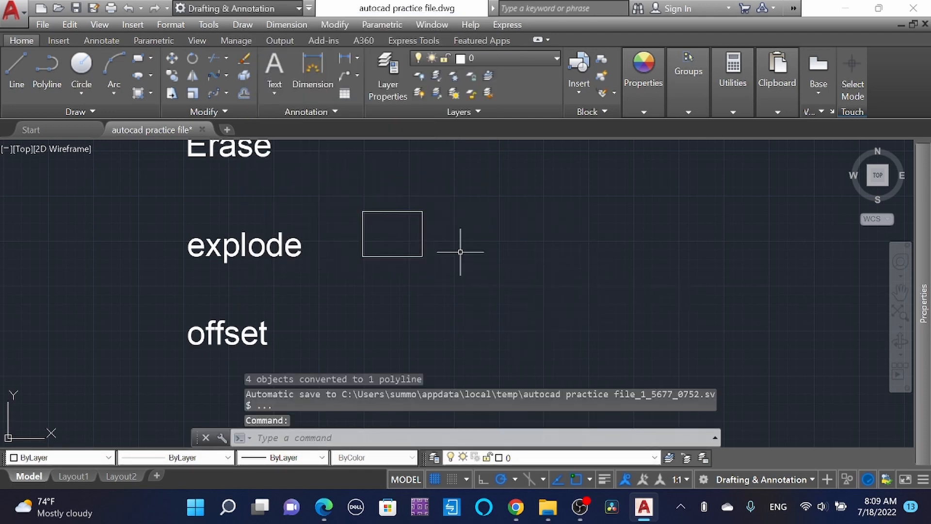
left_click(461, 252)
left_click(388, 206)
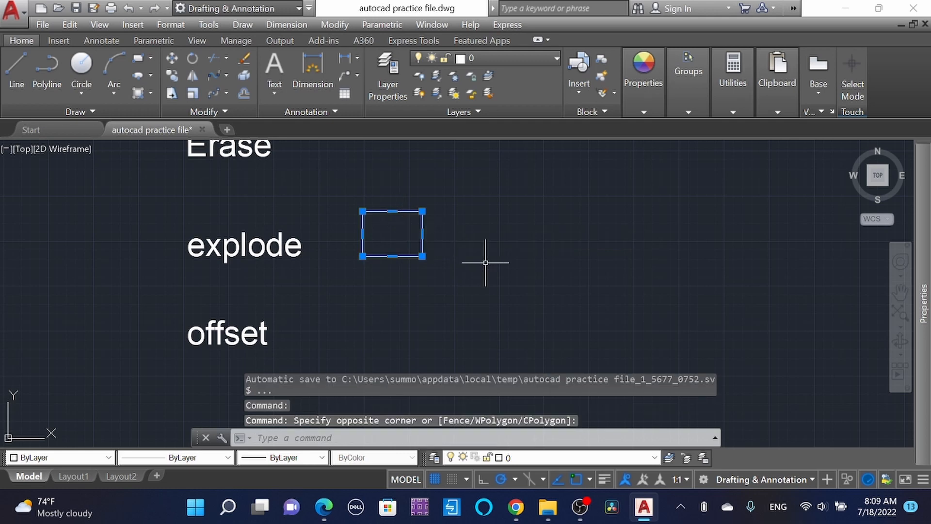
key("Escape")
Explode the joined rectangle beside the "explode" label and select one side to check the separation.
left_click(423, 234)
type("x")
key("Return")
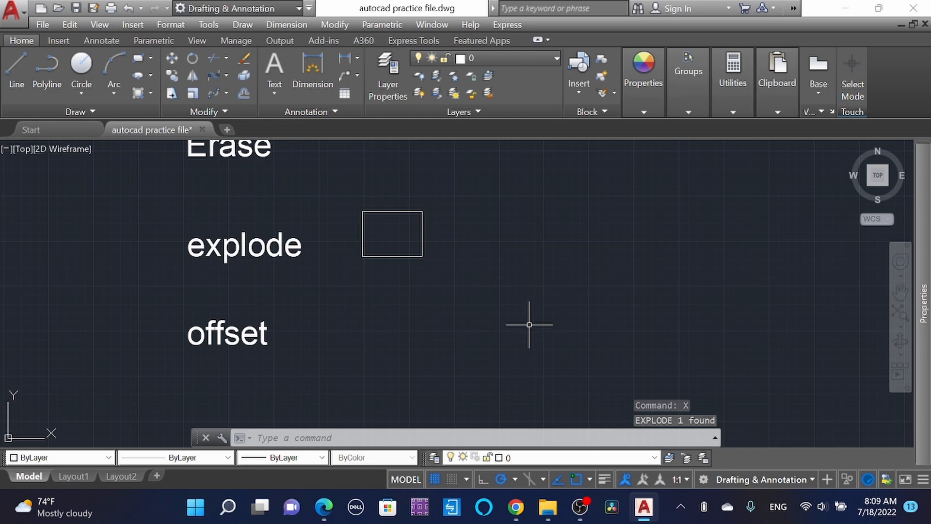
left_click(422, 233)
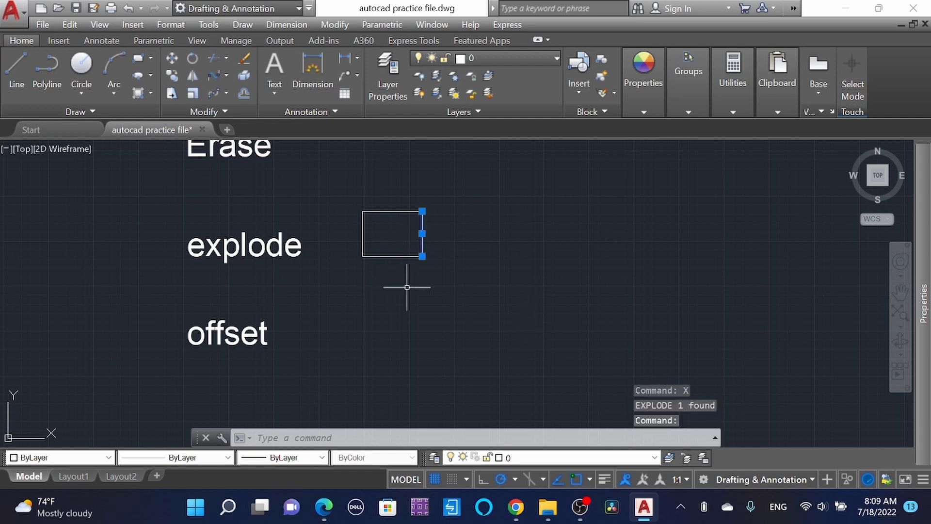
key("Escape")
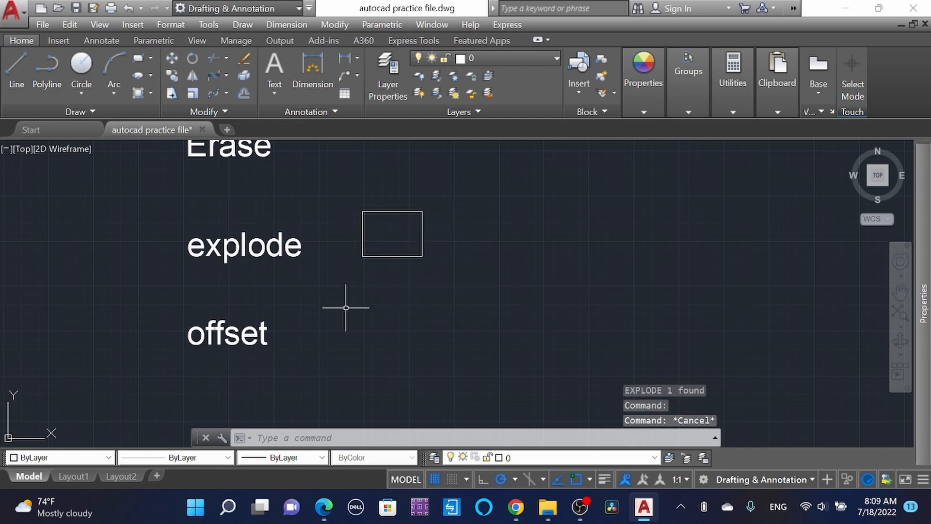
Delete the four exploded lines beside the "explode" label together.
scroll(350, 262, "down", 2)
scroll(385, 270, "up", 2)
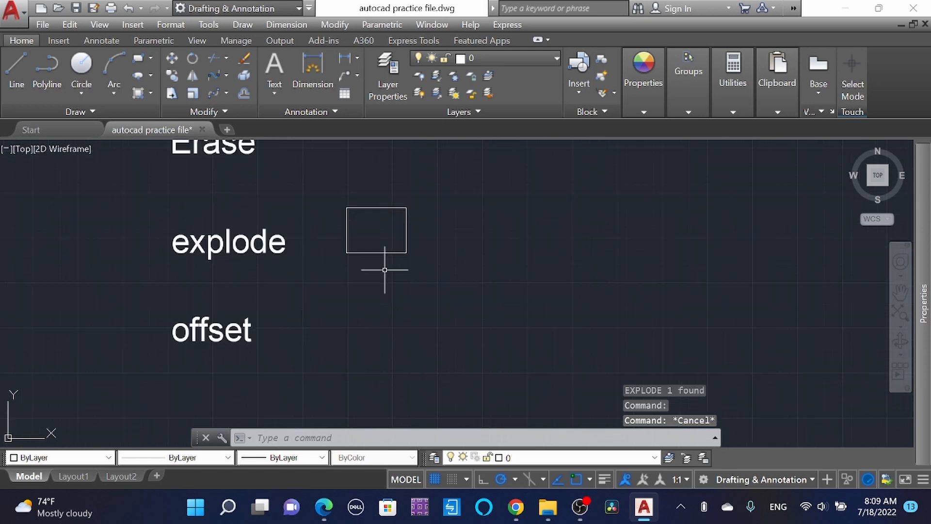
left_click(423, 277)
left_click(322, 181)
key("Delete")
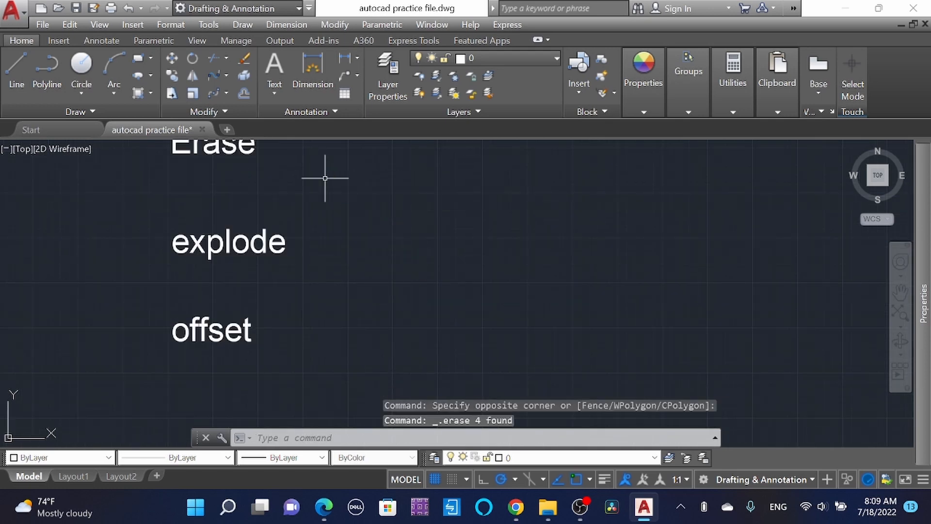
Draw a rectangle beside the "offset" label.
type("rec")
key("Return")
left_click(349, 358)
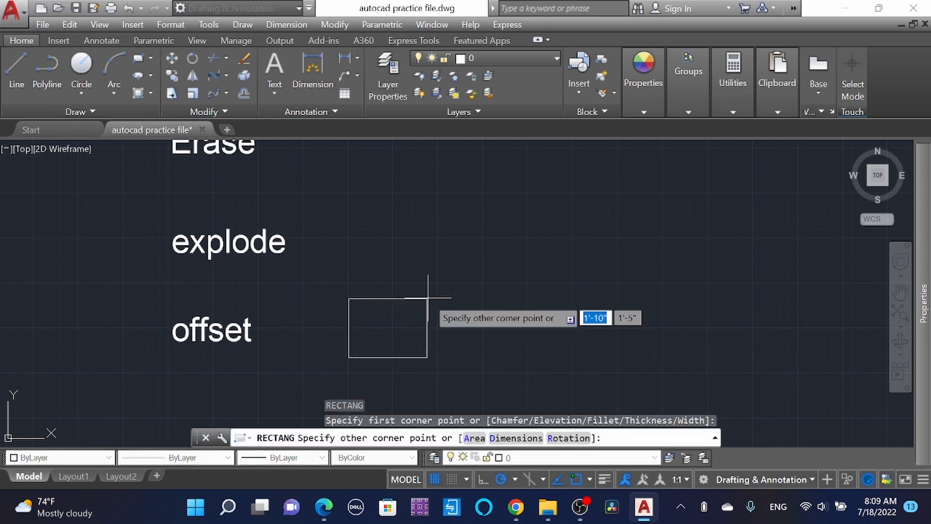
left_click(454, 278)
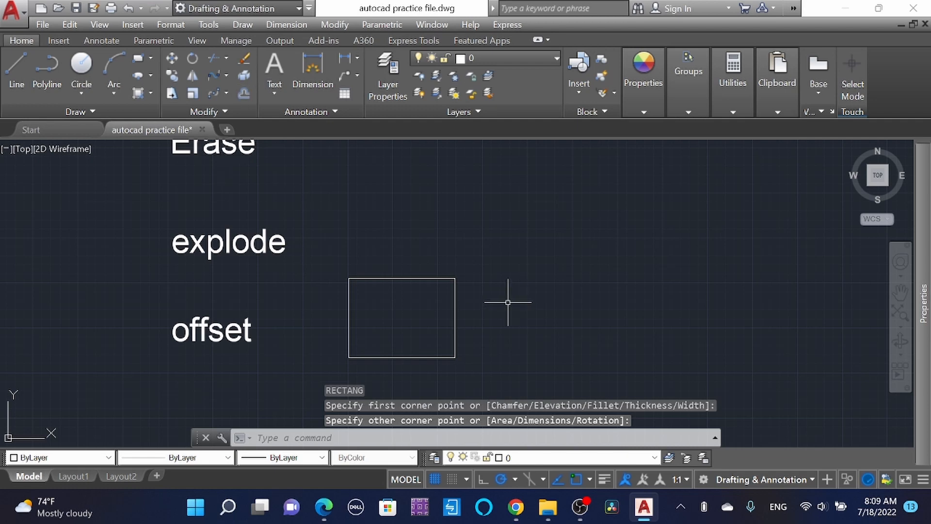
Offset the rectangle beside the "offset" label outward by 5'.
left_click(245, 93)
key("Escape")
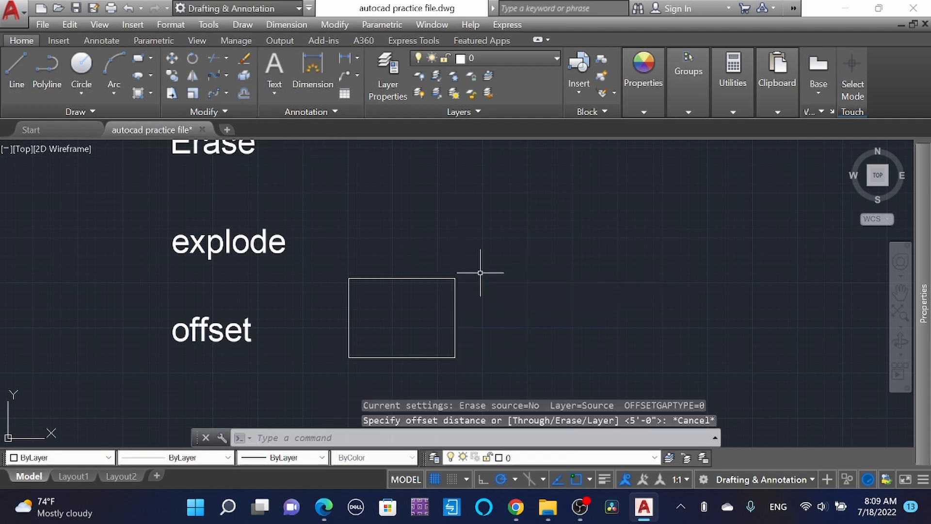
type("o")
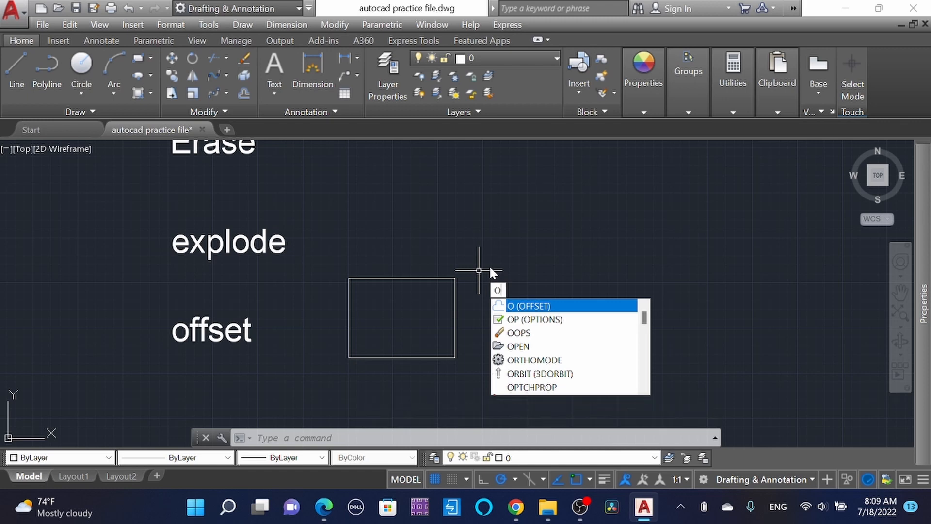
key("Return")
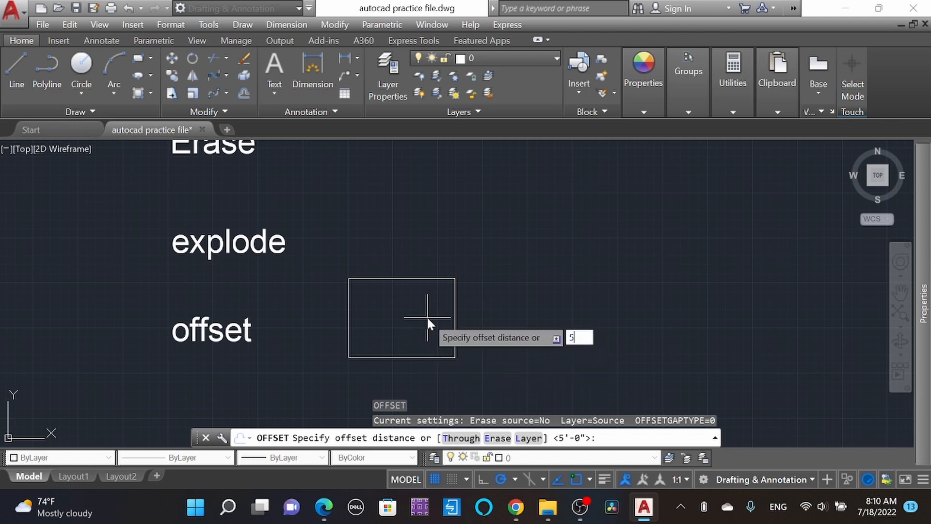
key("Return")
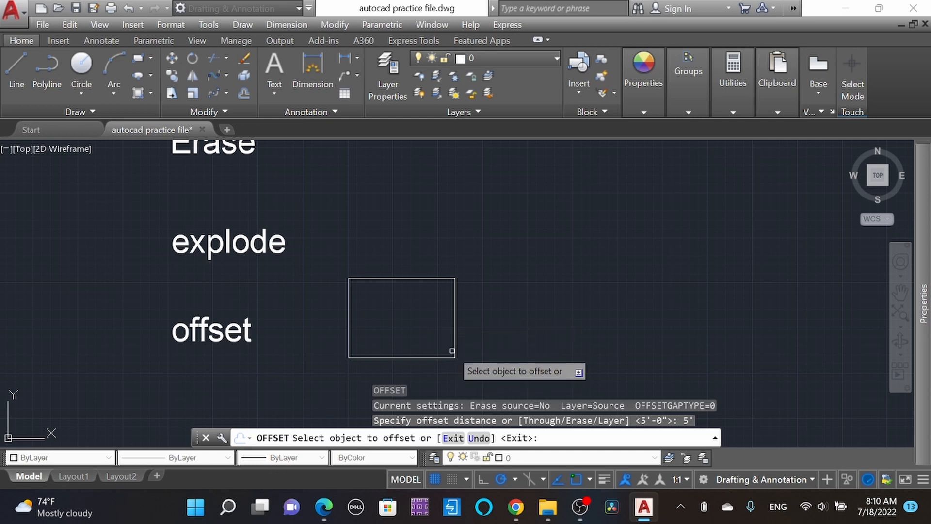
left_click(454, 325)
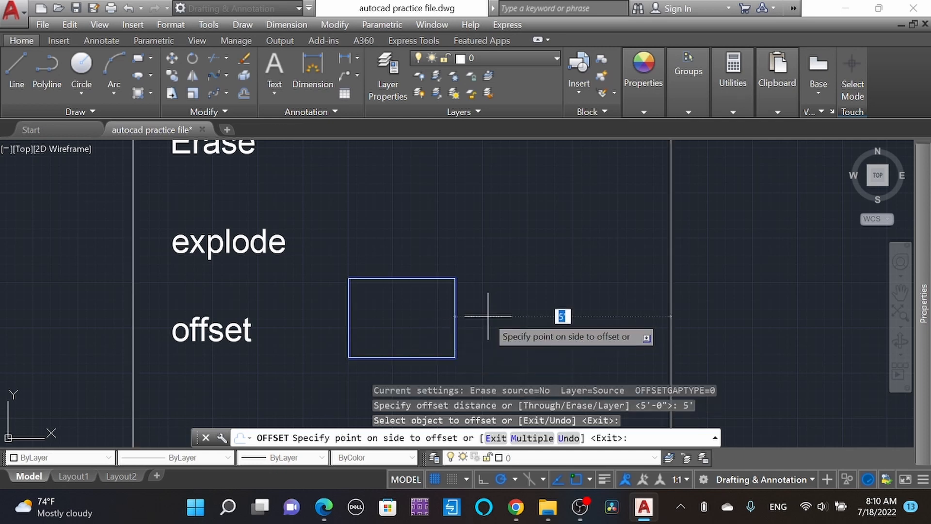
scroll(483, 314, "down", 1)
scroll(484, 314, "down", 3)
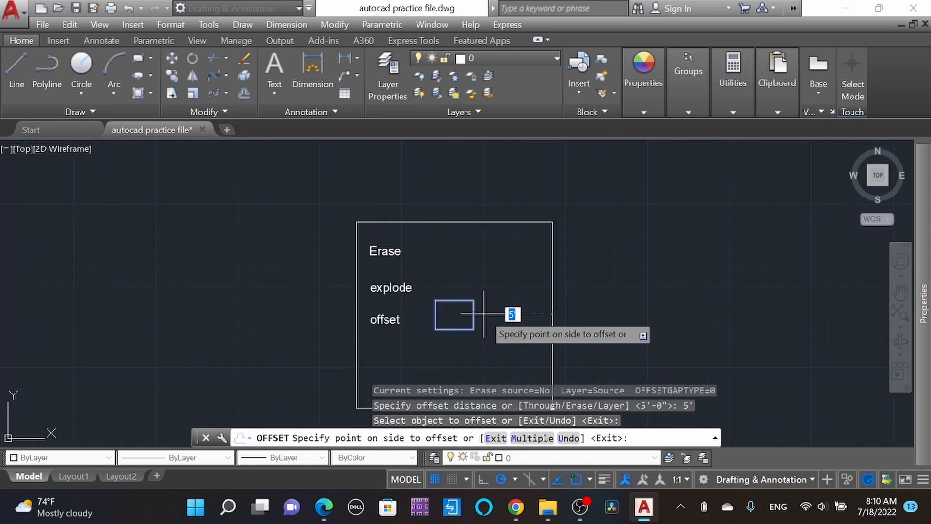
scroll(484, 314, "down", 3)
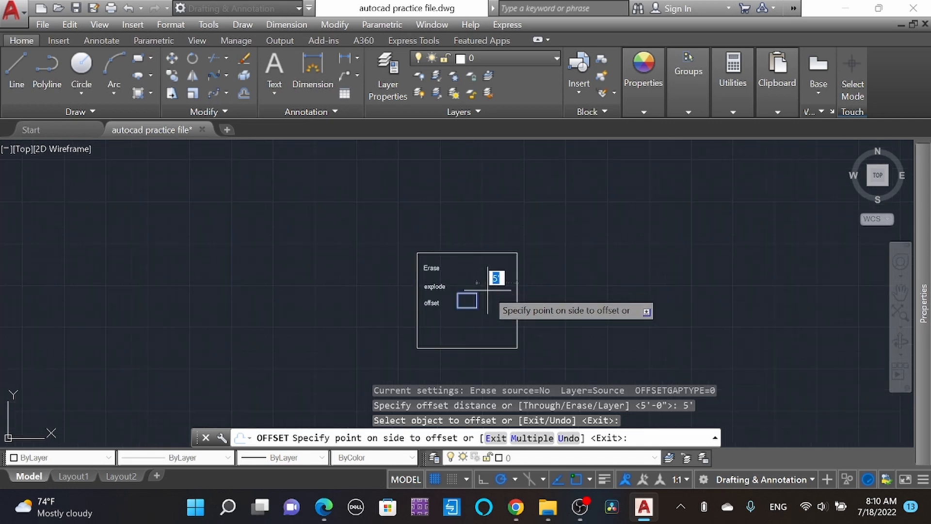
left_click(488, 291)
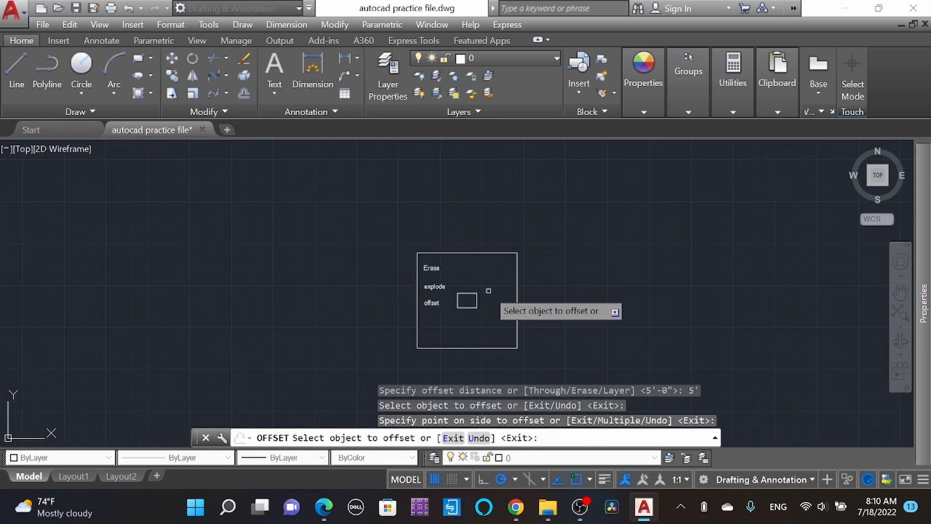
Offset the enlarged rectangle outward by the same 5' distance and end the Offset command.
left_click(517, 285)
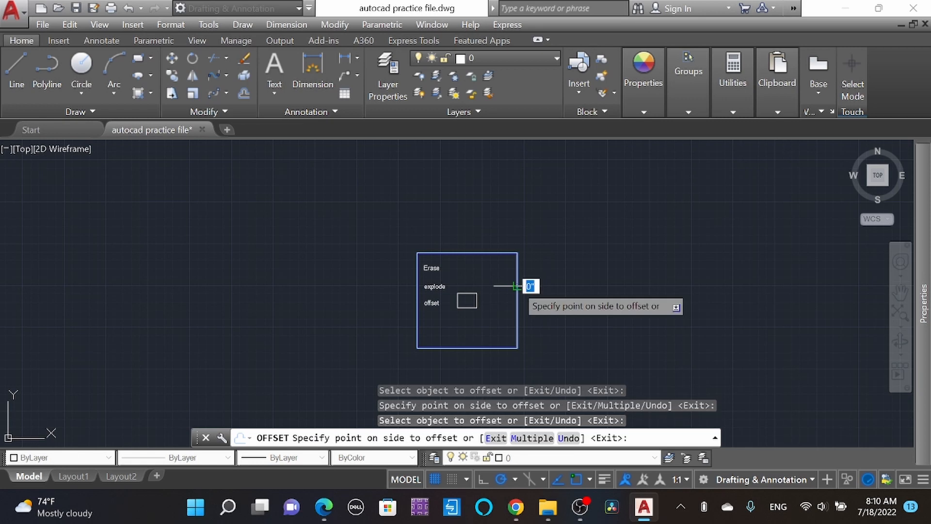
left_click(580, 266)
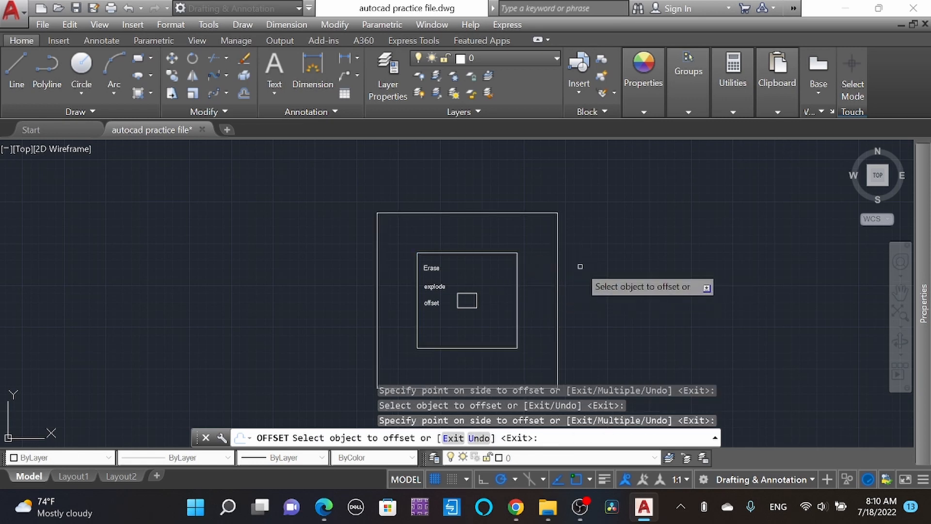
key("Escape")
Delete both large offset rectangles, keeping the original one beside the "offset" label.
left_click(572, 291)
left_click(513, 267)
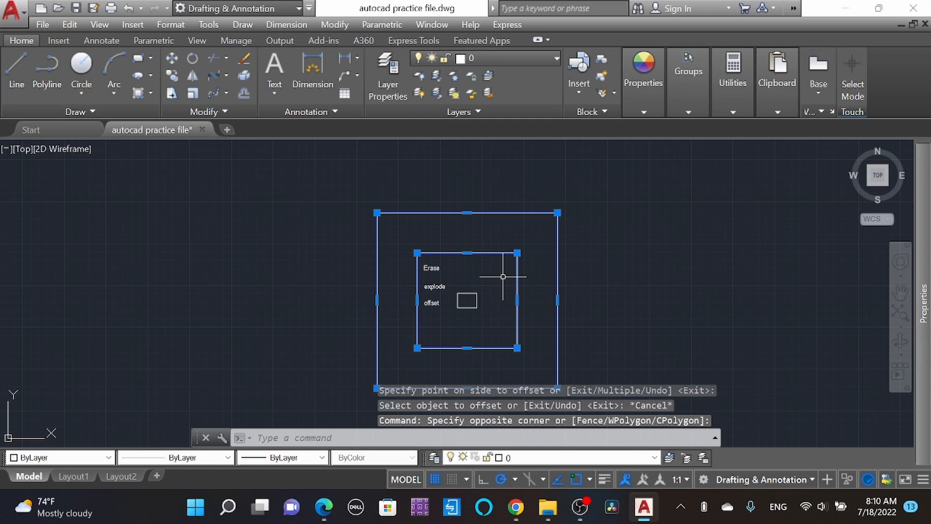
key("Delete")
Offset the rectangle outward by 6" using the Multiple option to create four evenly spaced concentric copies.
scroll(485, 311, "up", 5)
scroll(426, 257, "up", 2)
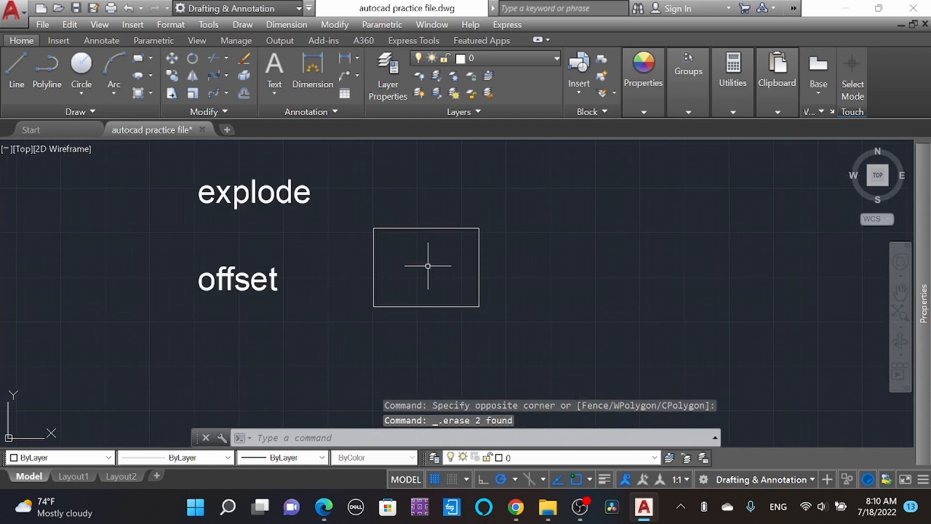
type("o")
key("Return")
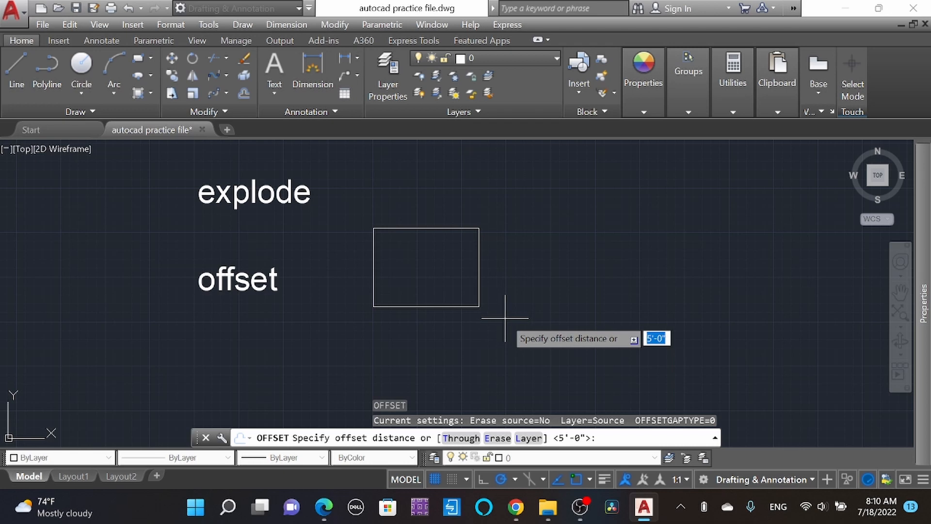
key("BackSpace")
type("6")
key("Return")
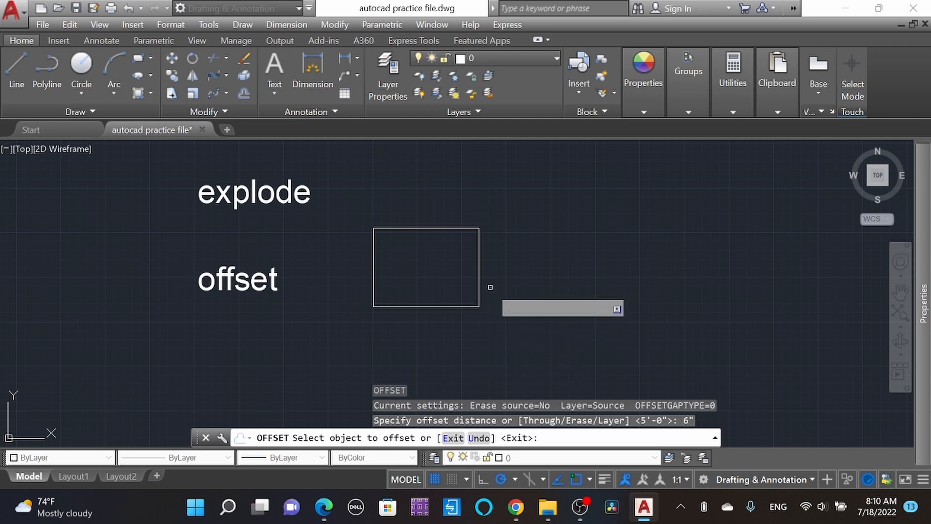
left_click(478, 304)
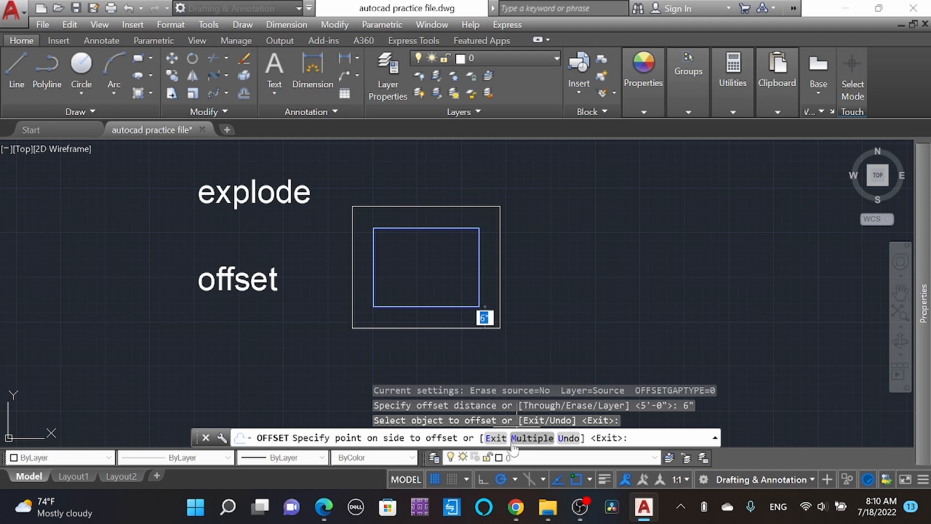
type("m")
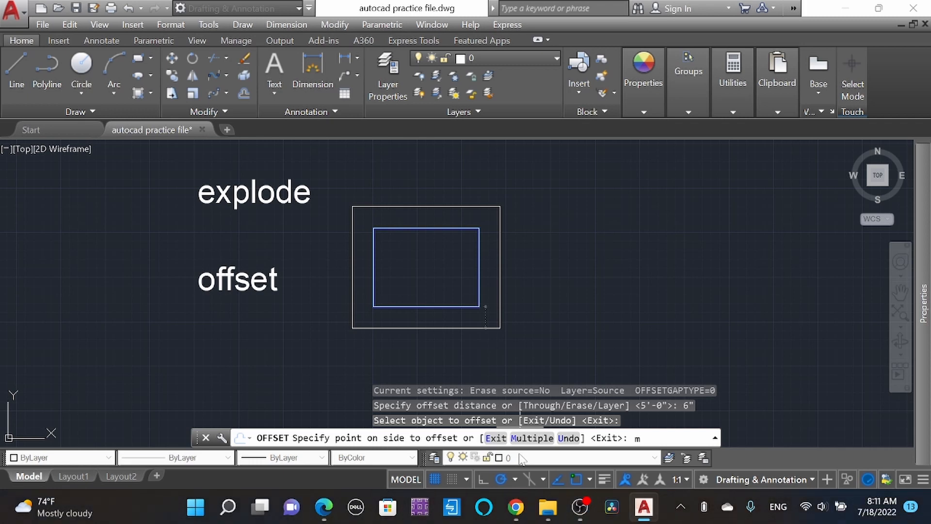
key("Return")
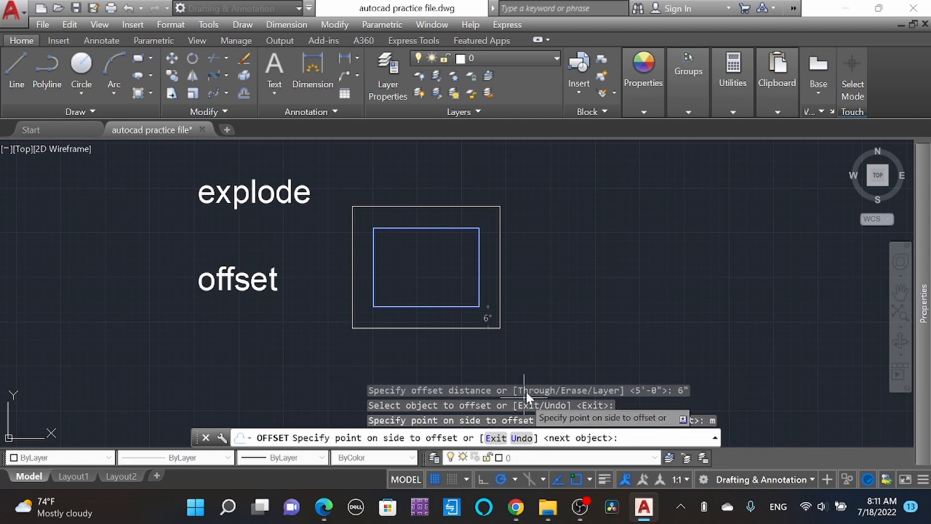
left_click(541, 286)
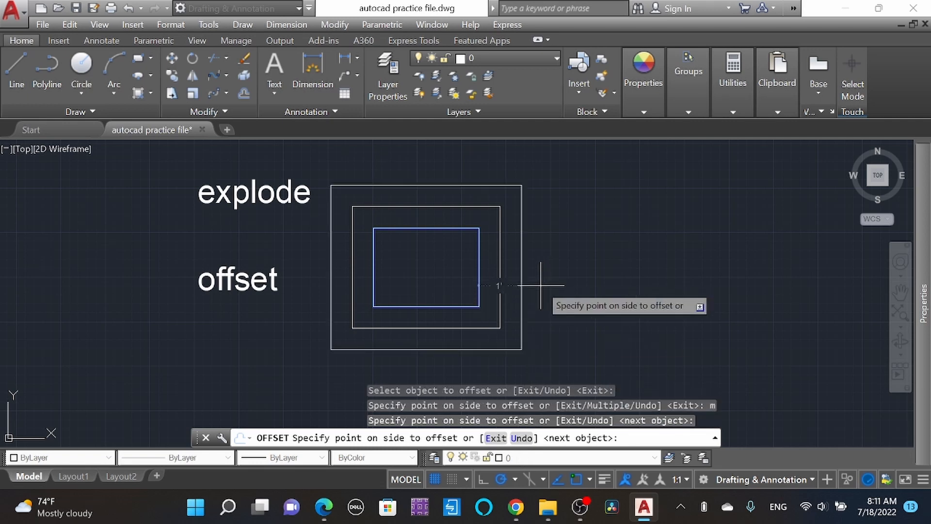
left_click(570, 290)
left_click(603, 278)
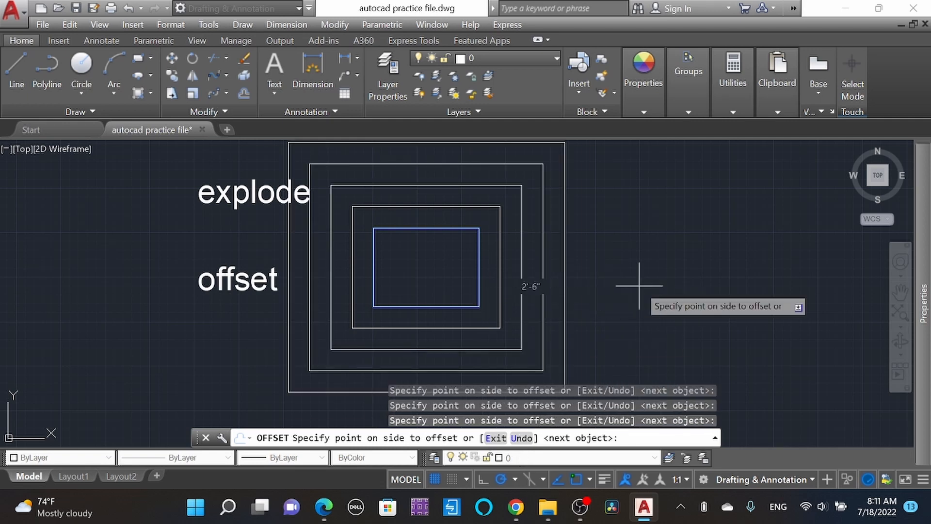
scroll(639, 286, "down", 4)
key("Escape")
Check the spacing between the original rectangle and its first offset copy with a linear dimension, without placing it.
type("dli")
key("Return")
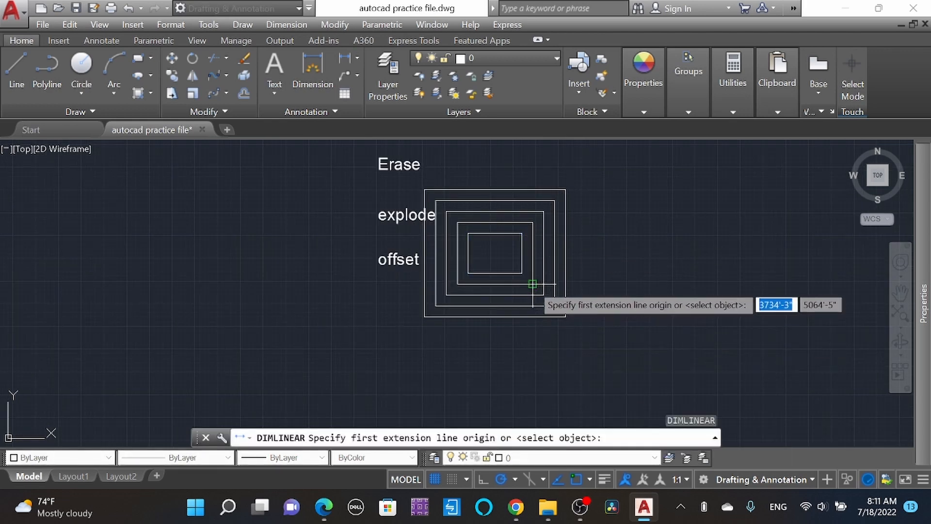
left_click(532, 285)
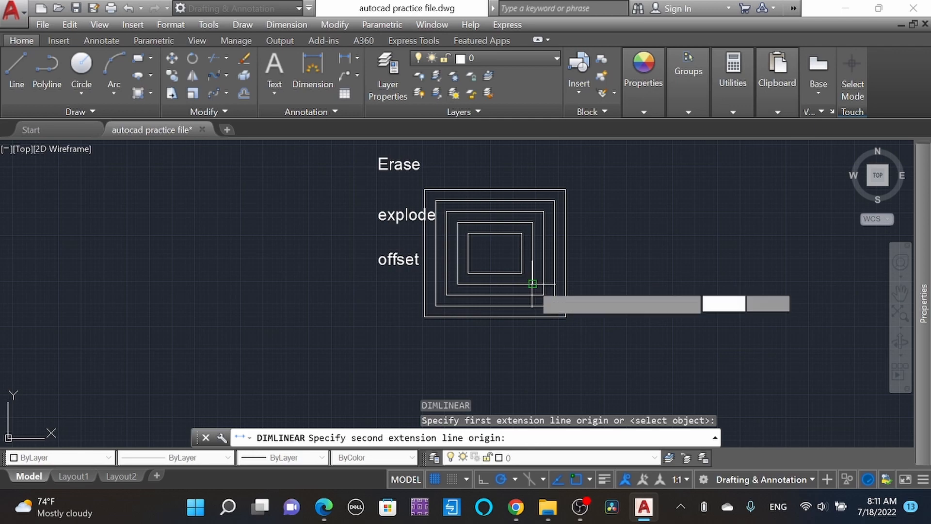
left_click(543, 295)
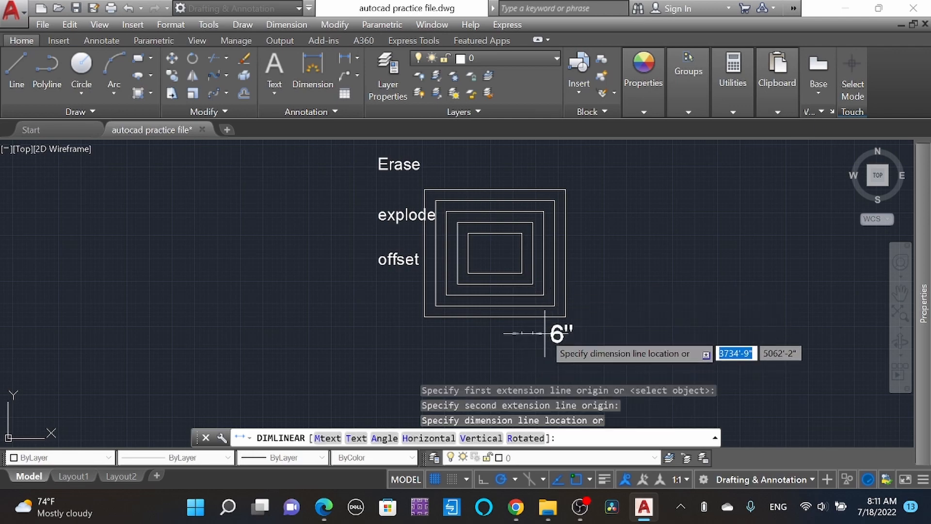
scroll(538, 291, "up", 5)
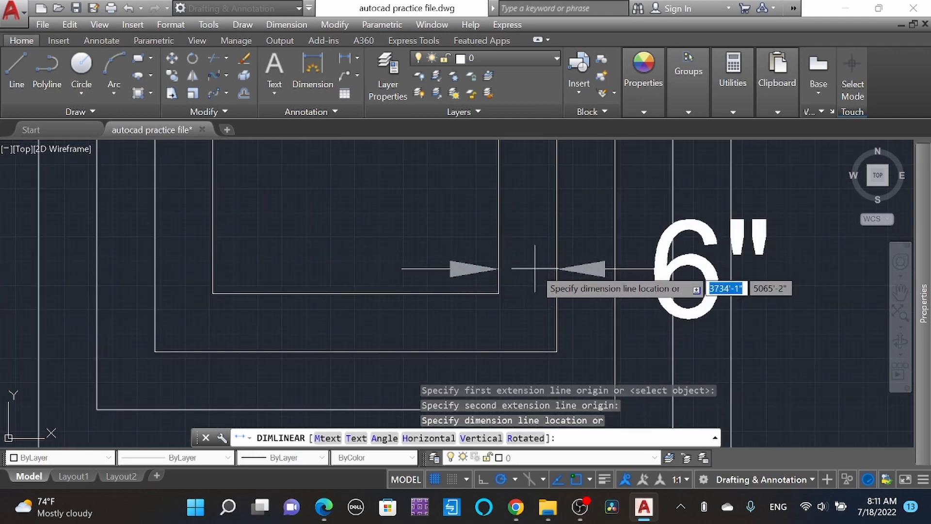
scroll(535, 268, "down", 5)
key("Escape")
Check the gap between the first and second offset copies with another linear dimension, leaving it unplaced.
key("Return")
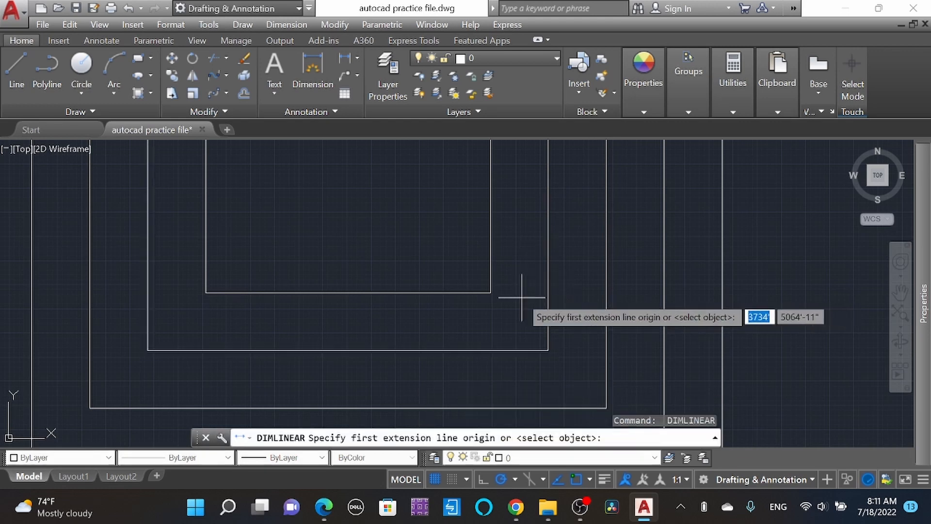
left_click(547, 293)
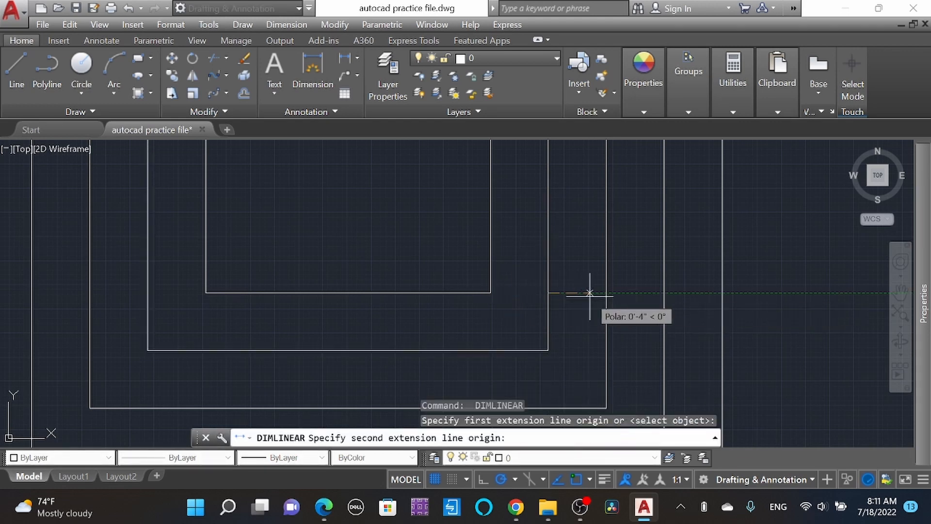
left_click(604, 293)
scroll(582, 291, "down", 4)
scroll(555, 271, "down", 2)
scroll(555, 271, "up", 2)
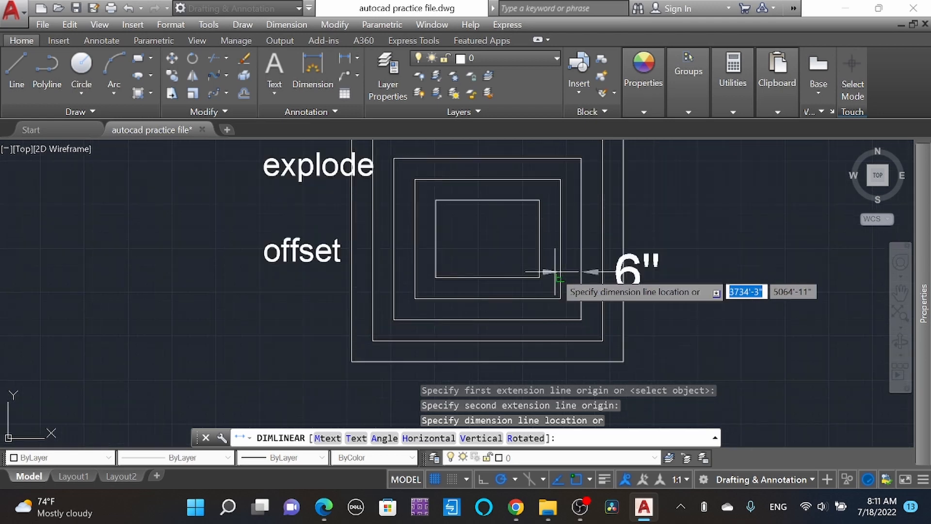
scroll(556, 271, "down", 1)
key("Escape")
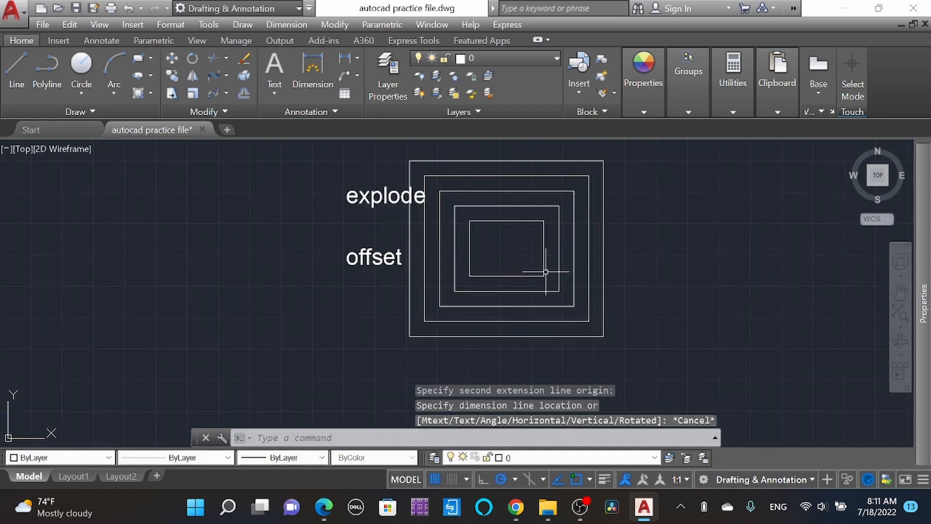
Select all five concentric rectangles with a crossing window and delete them, keeping the text labels.
scroll(484, 241, "down", 1)
scroll(493, 272, "up", 2)
scroll(500, 292, "down", 2)
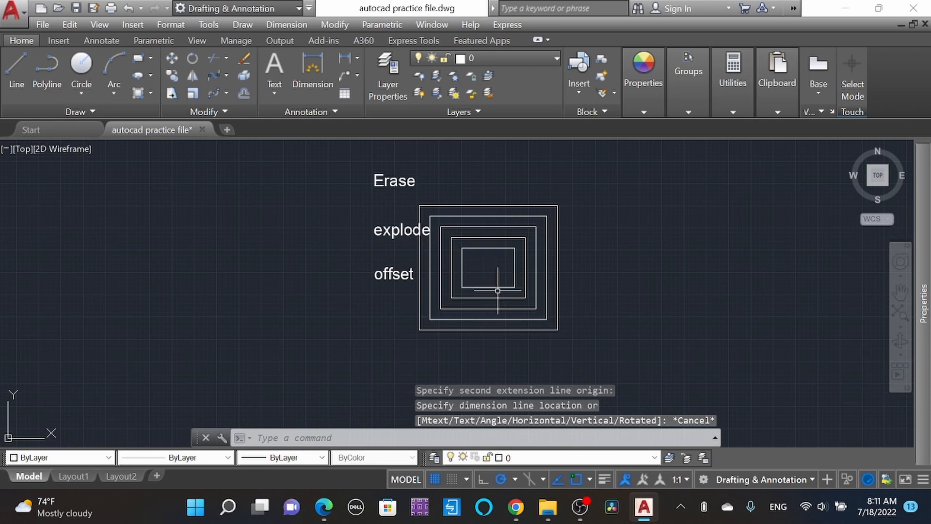
scroll(500, 291, "up", 2)
left_click(621, 277)
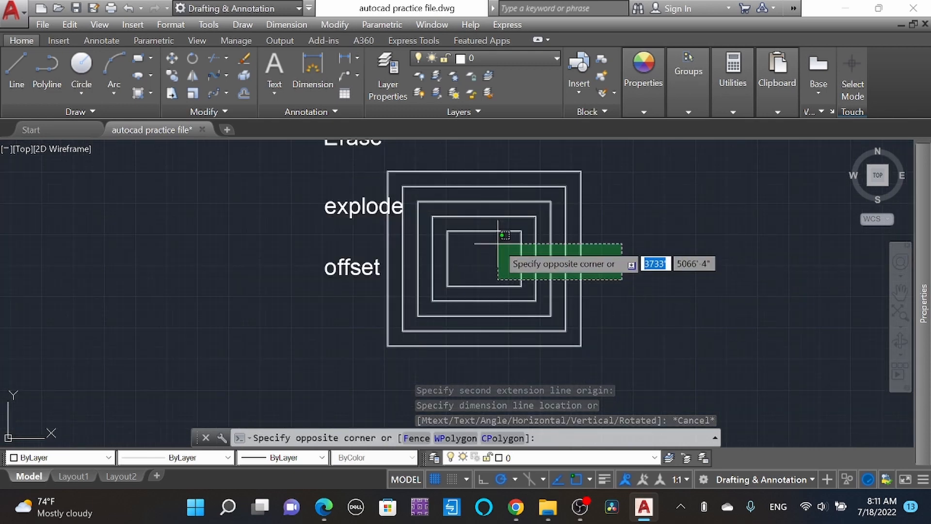
left_click(496, 243)
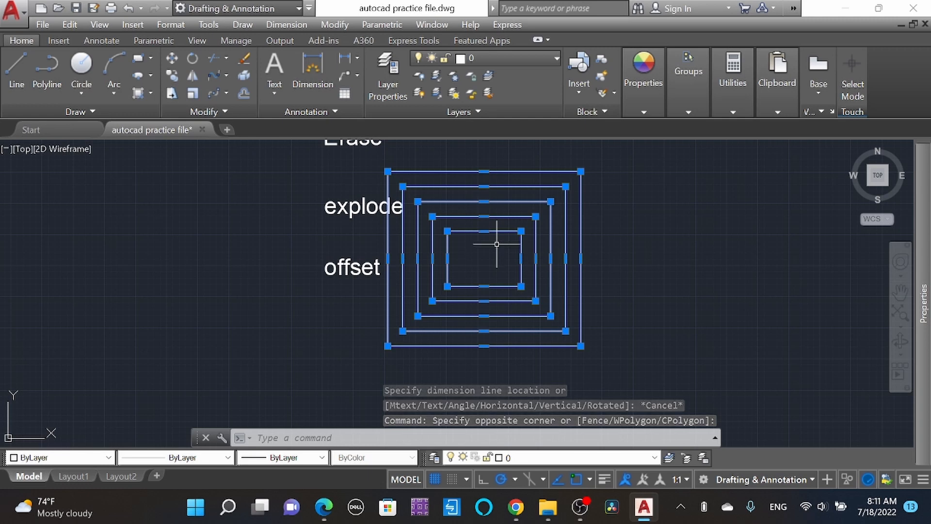
scroll(502, 296, "down", 1)
scroll(499, 288, "up", 1)
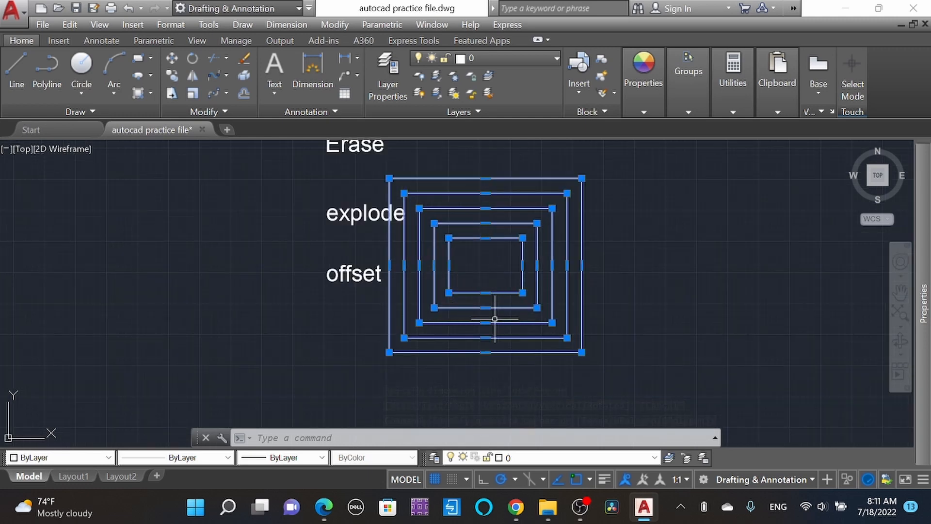
scroll(494, 319, "down", 1)
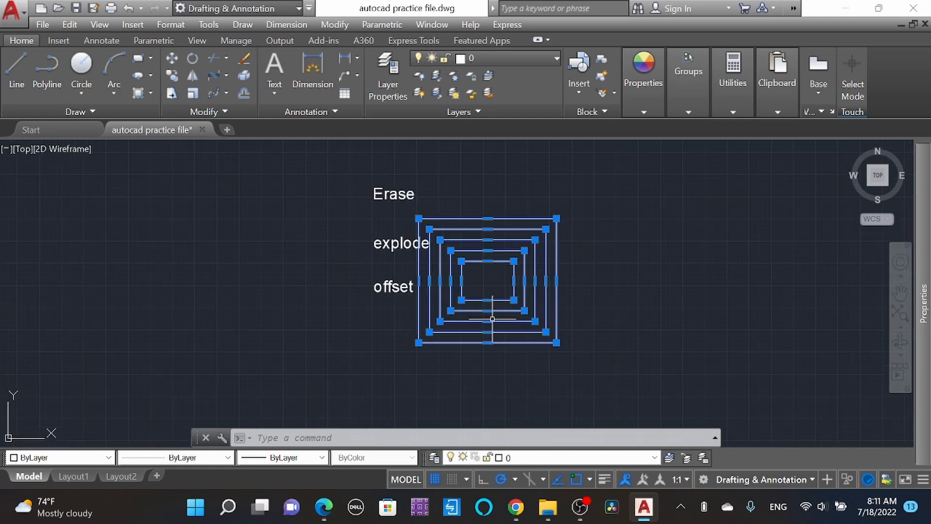
scroll(492, 300, "up", 2)
key("Delete")
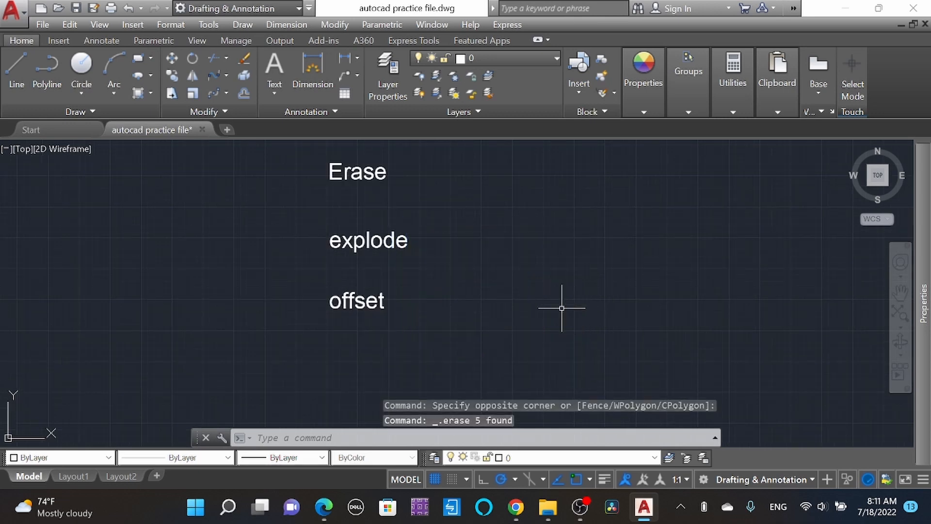
scroll(430, 263, "up", 2)
scroll(376, 322, "down", 1)
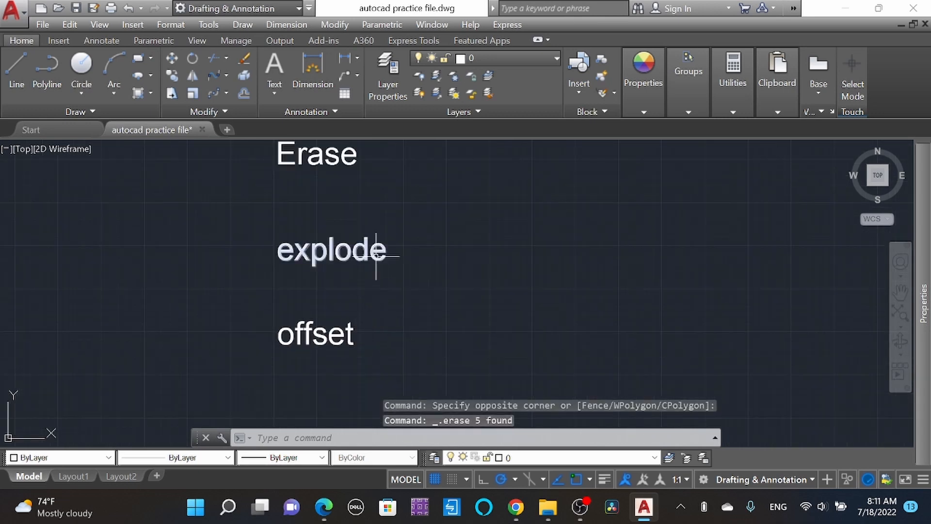
middle_click_drag(378, 249, 376, 266)
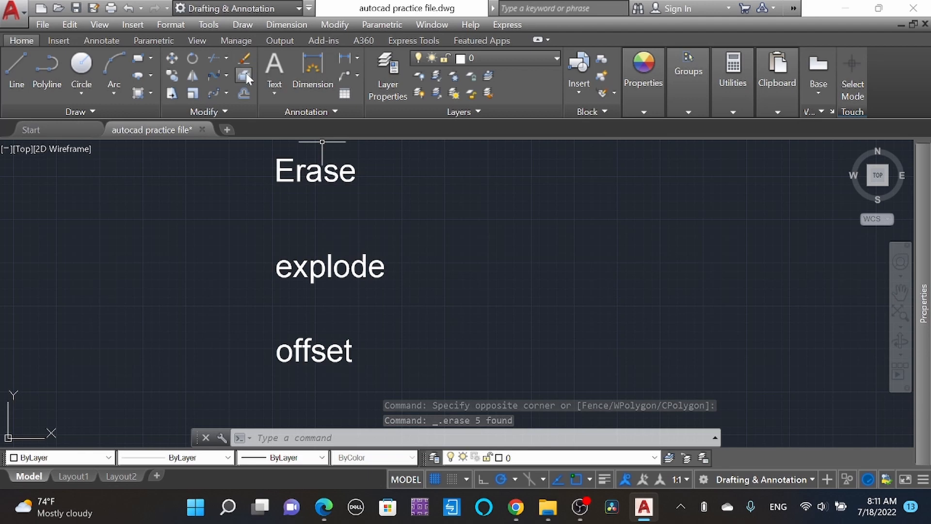